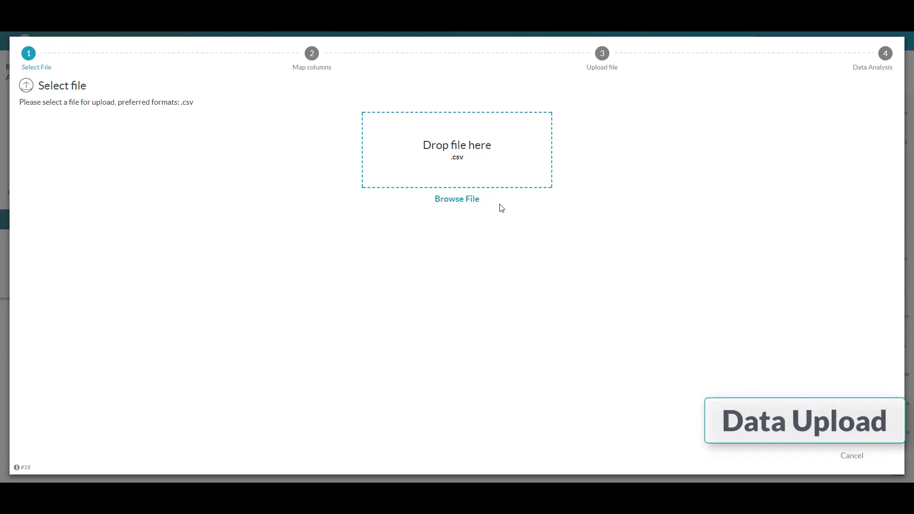
Choose the ClaimsData_SF CSV file for upload and review its column mapping.
{"action": "left_click", "coordinate": [469, 200]}
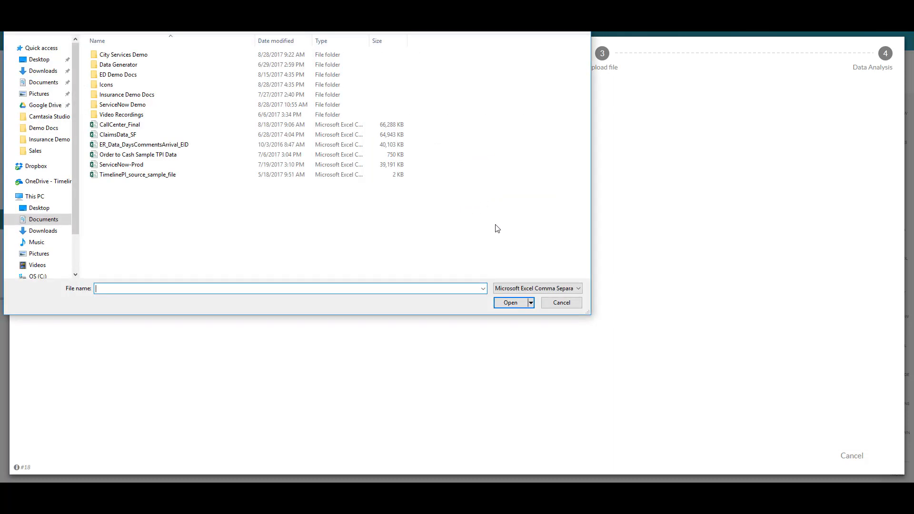
{"action": "left_click", "coordinate": [149, 136]}
{"action": "left_click", "coordinate": [517, 303]}
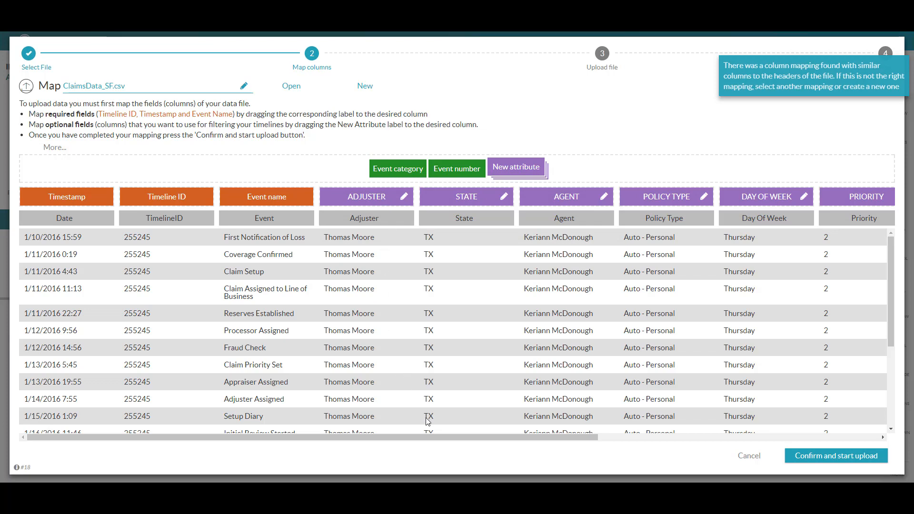
{"action": "mouse_move", "coordinate": [442, 443]}
{"action": "left_mouse_down"}
{"action": "mouse_move", "coordinate": [714, 431]}
{"action": "mouse_move", "coordinate": [436, 435]}
{"action": "left_mouse_up"}
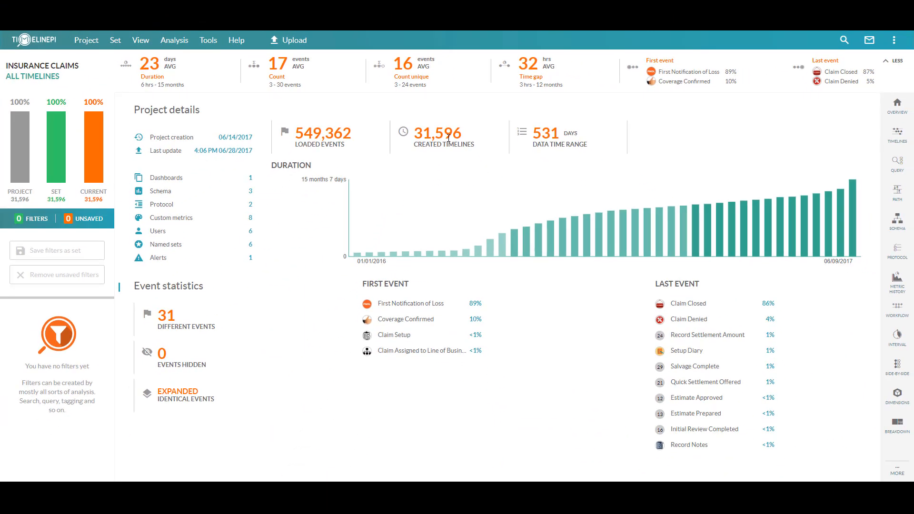
Open the project's list of different events, sort it by occurrences in descending order and look through it.
{"action": "left_click", "coordinate": [174, 319]}
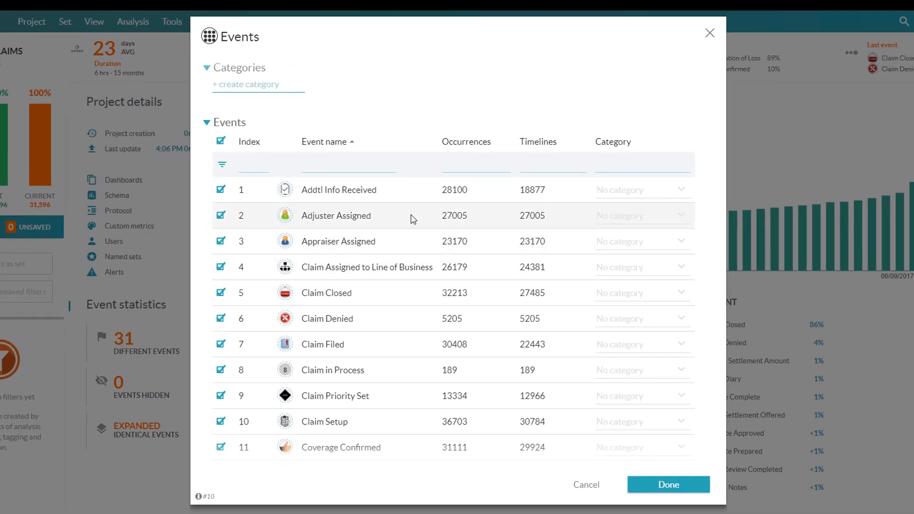
{"action": "left_click", "coordinate": [455, 146]}
{"action": "left_click", "coordinate": [457, 149]}
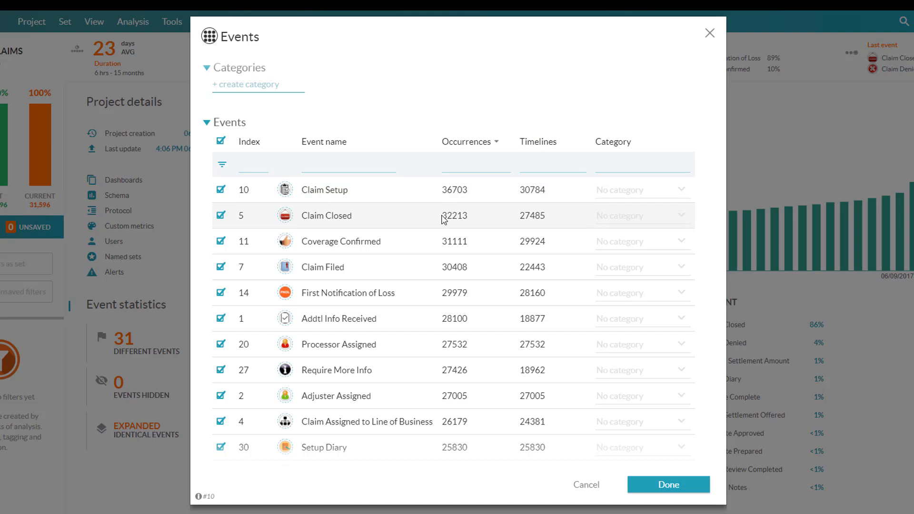
{"action": "scroll", "coordinate": [373, 300], "scroll_direction": "down", "scroll_amount": 5}
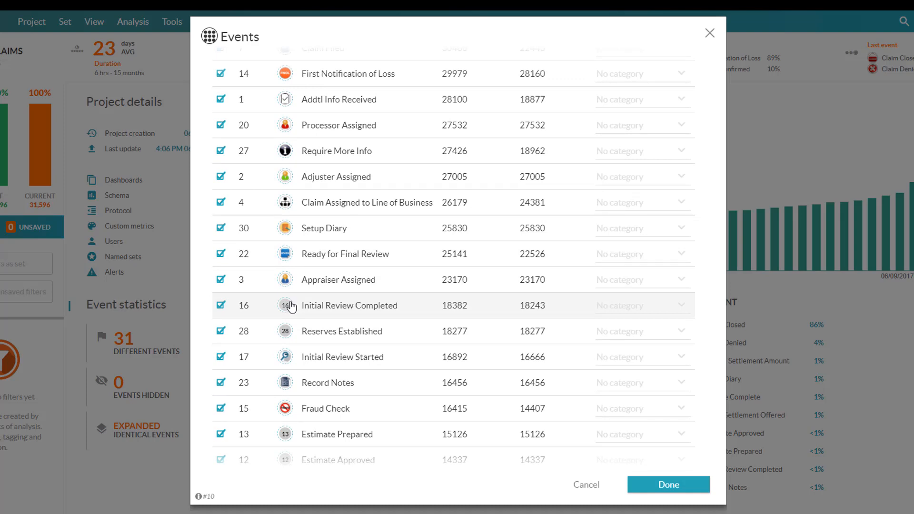
{"action": "scroll", "coordinate": [291, 306], "scroll_direction": "up", "scroll_amount": 3}
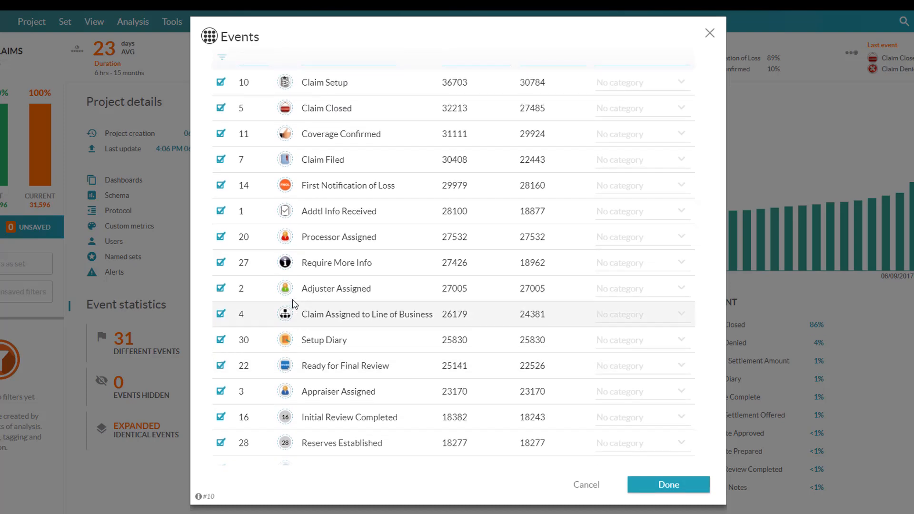
{"action": "scroll", "coordinate": [293, 305], "scroll_direction": "up", "scroll_amount": 2}
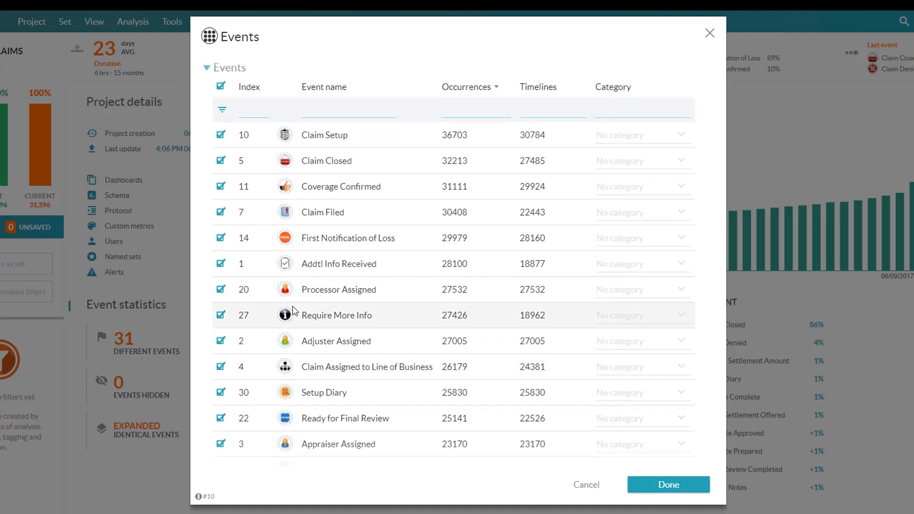
View the colour and icon style options of the First Notification of Loss event, then close the event list without saving.
{"action": "left_click", "coordinate": [287, 239]}
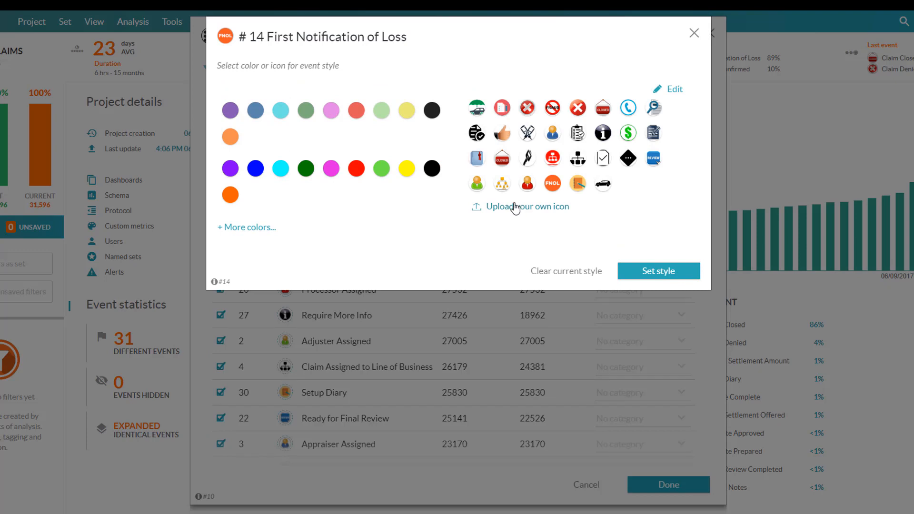
{"action": "left_click", "coordinate": [357, 174]}
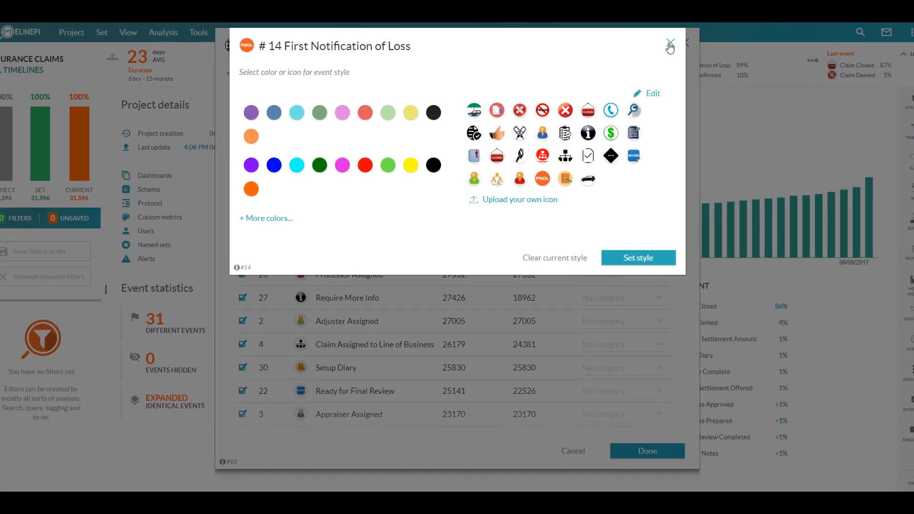
{"action": "left_click", "coordinate": [670, 46]}
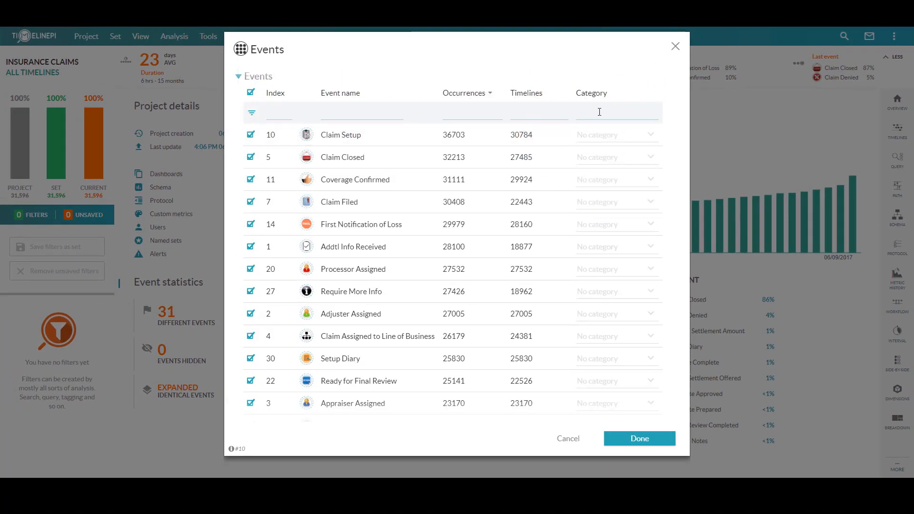
{"action": "left_click", "coordinate": [676, 47]}
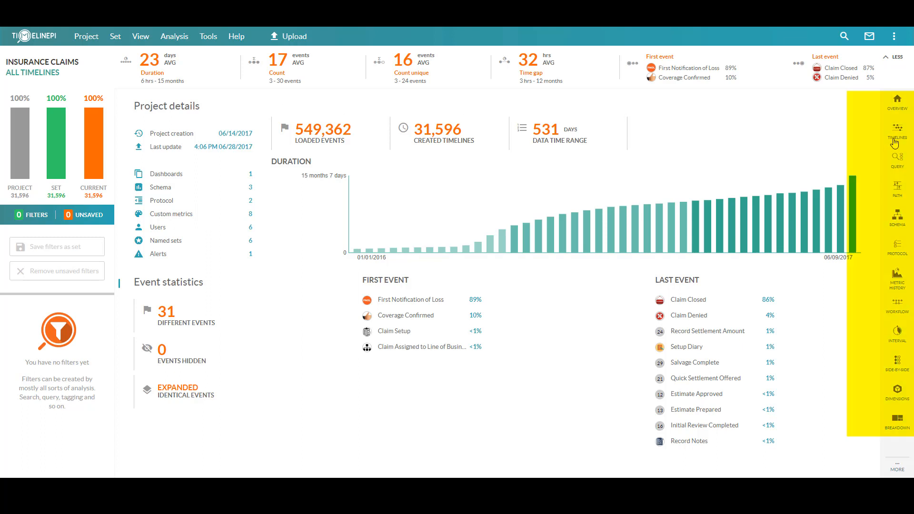
Open the Timelines analysis of all insurance claims and examine the event sequences.
{"action": "mouse_move", "coordinate": [897, 133]}
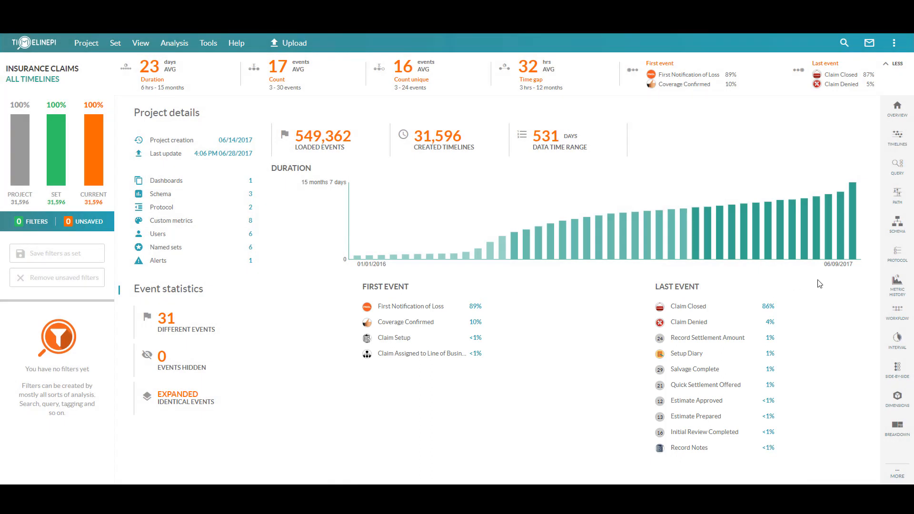
{"action": "mouse_move", "coordinate": [886, 152]}
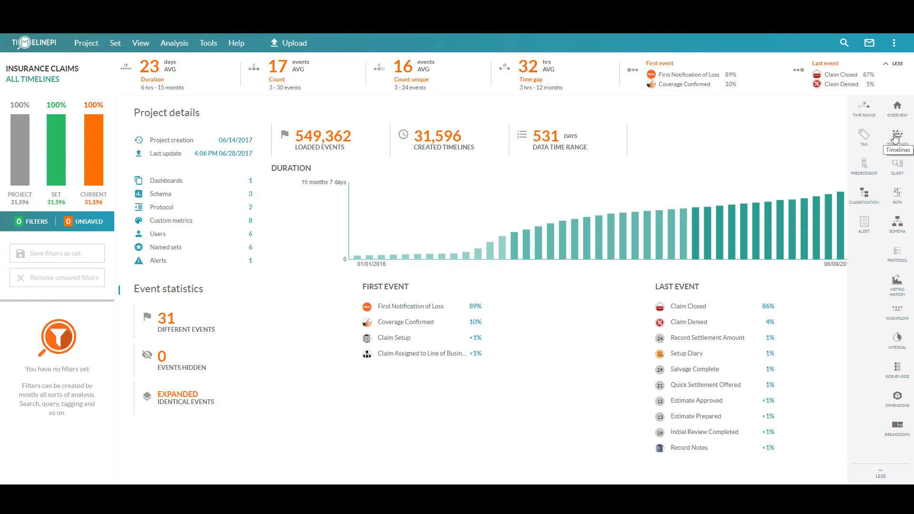
{"action": "left_click", "coordinate": [895, 138]}
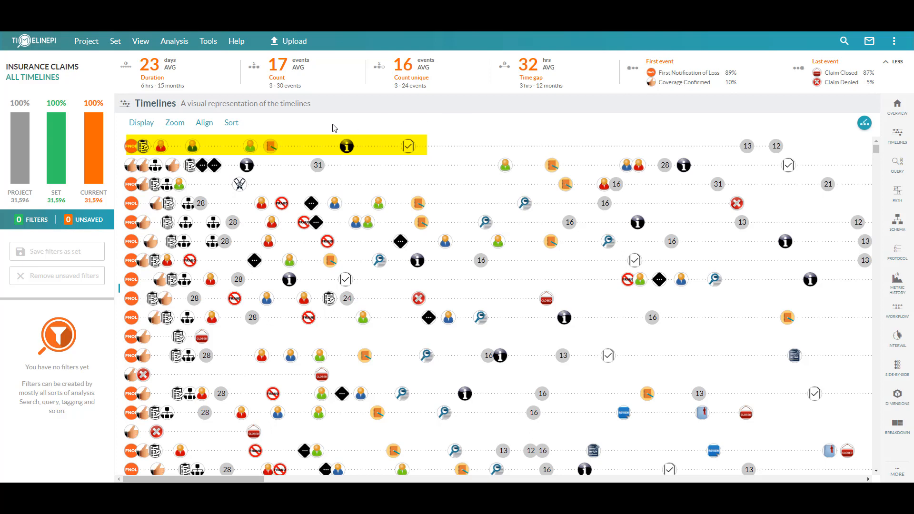
{"action": "mouse_move", "coordinate": [269, 147]}
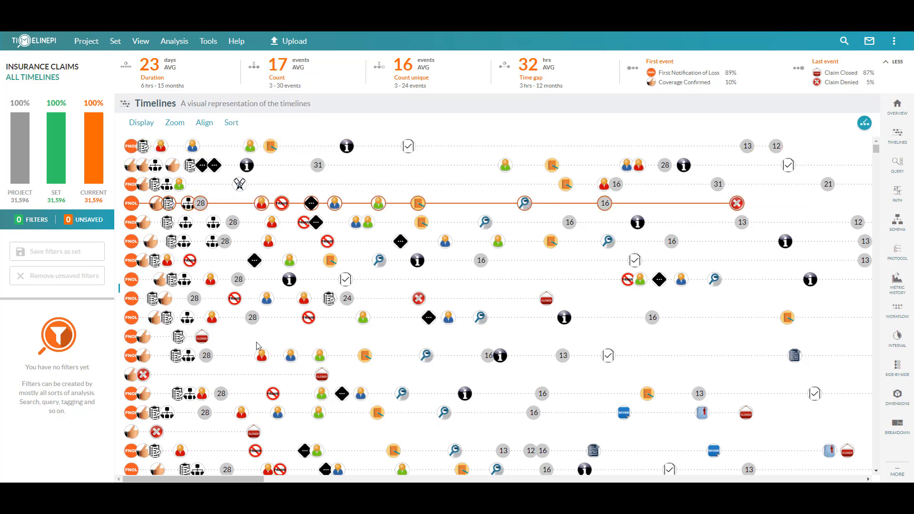
{"action": "mouse_move", "coordinate": [244, 479]}
{"action": "left_mouse_down"}
{"action": "mouse_move", "coordinate": [655, 434]}
{"action": "mouse_move", "coordinate": [743, 438]}
{"action": "mouse_move", "coordinate": [842, 481]}
{"action": "mouse_move", "coordinate": [242, 480]}
{"action": "left_mouse_up"}
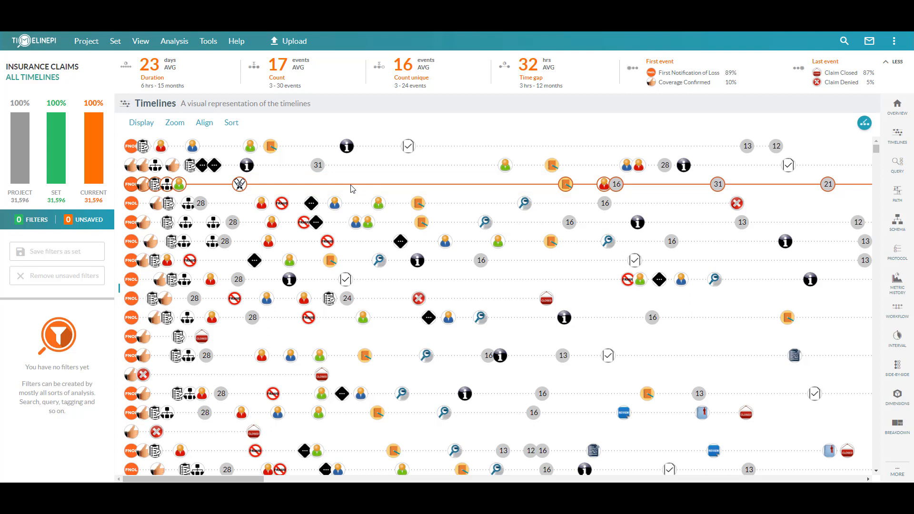
Open the details of the third claim timeline and read through its events and time gaps.
{"action": "left_click", "coordinate": [351, 187]}
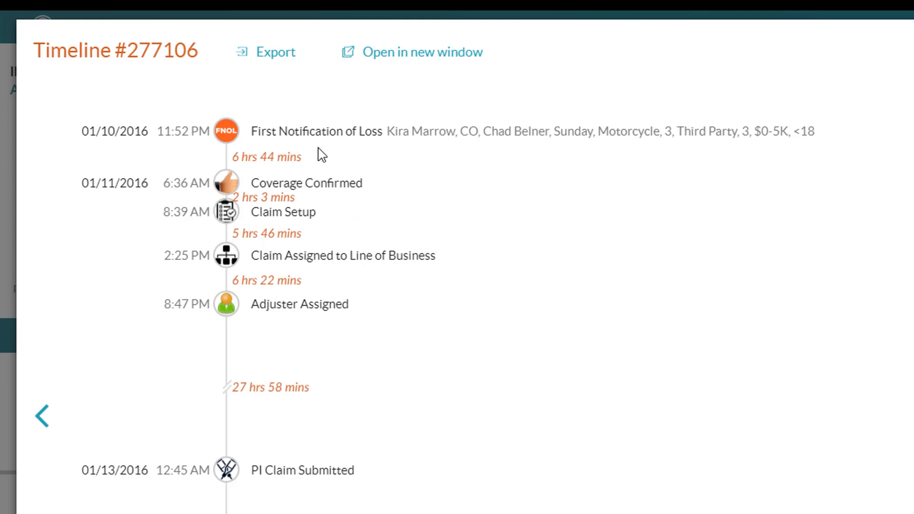
{"action": "scroll", "coordinate": [327, 241], "scroll_direction": "down", "scroll_amount": 3}
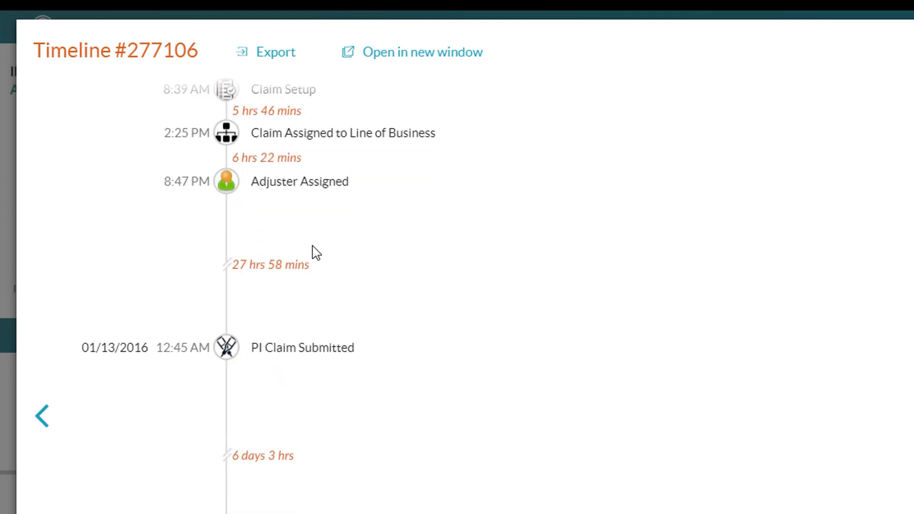
{"action": "scroll", "coordinate": [304, 285], "scroll_direction": "down", "scroll_amount": 12}
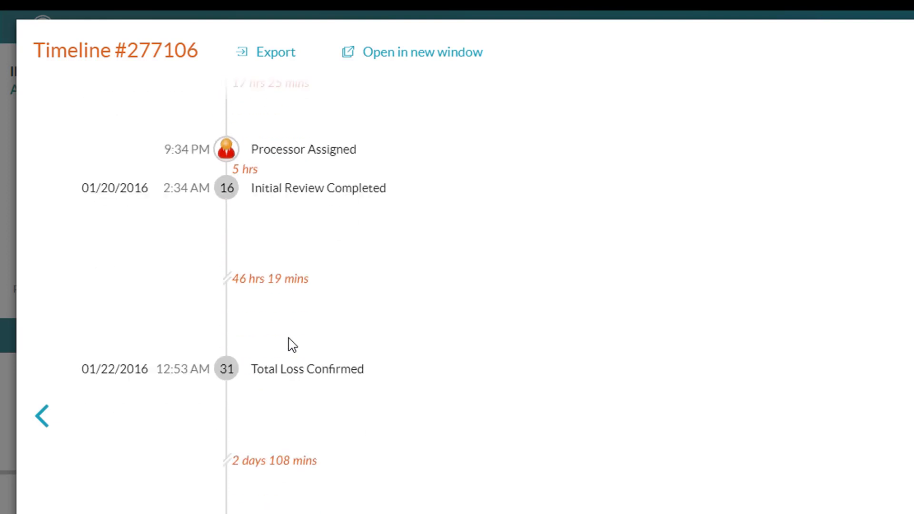
{"action": "scroll", "coordinate": [290, 347], "scroll_direction": "down", "scroll_amount": 12}
{"action": "scroll", "coordinate": [291, 352], "scroll_direction": "up", "scroll_amount": 5}
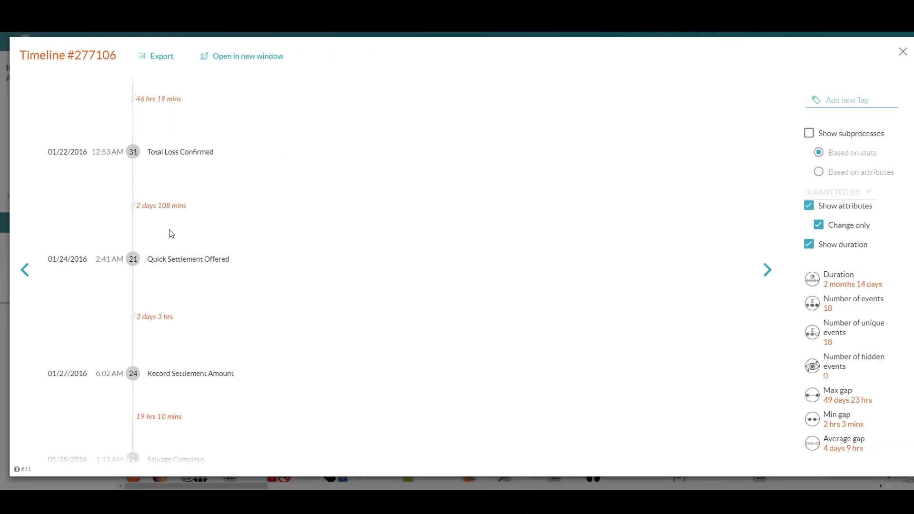
{"action": "scroll", "coordinate": [218, 203], "scroll_direction": "up", "scroll_amount": 10}
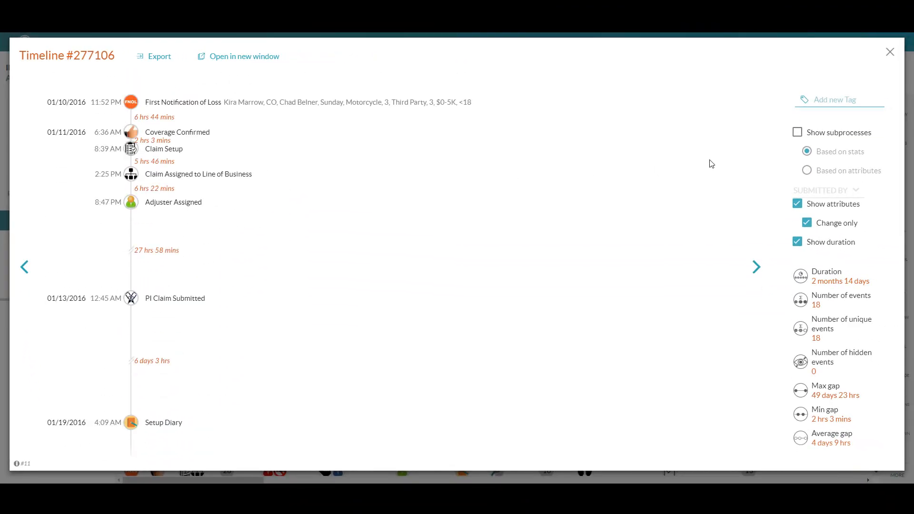
Turn on the display of subprocesses based on stats in the open claim timeline.
{"action": "left_click", "coordinate": [797, 134]}
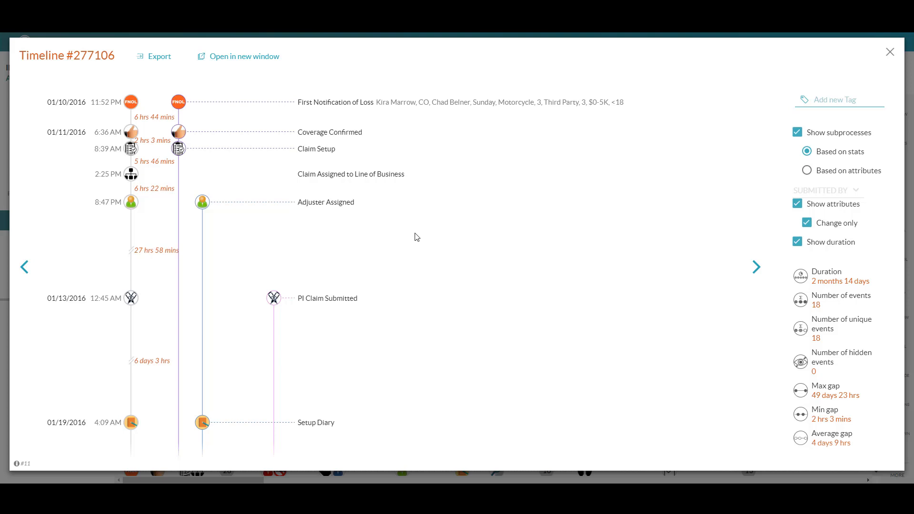
{"action": "scroll", "coordinate": [416, 236], "scroll_direction": "down", "scroll_amount": 1}
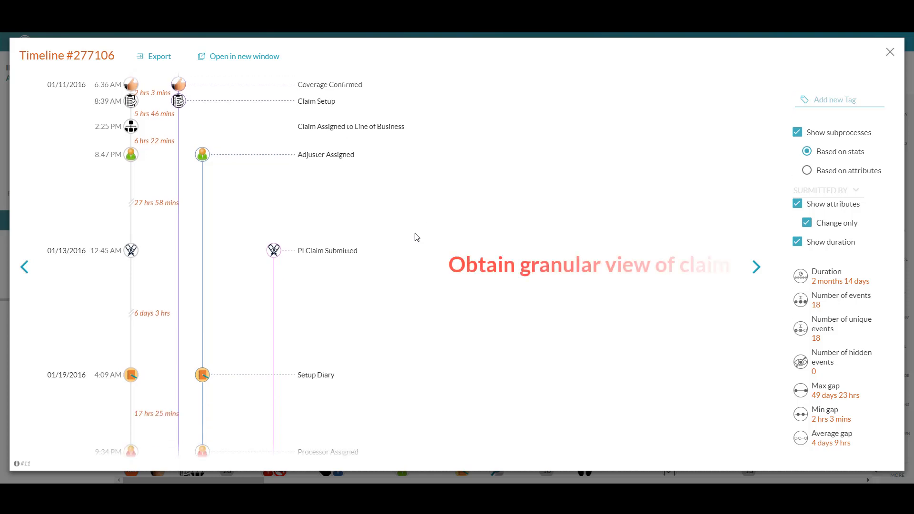
{"action": "scroll", "coordinate": [417, 237], "scroll_direction": "up", "scroll_amount": 1}
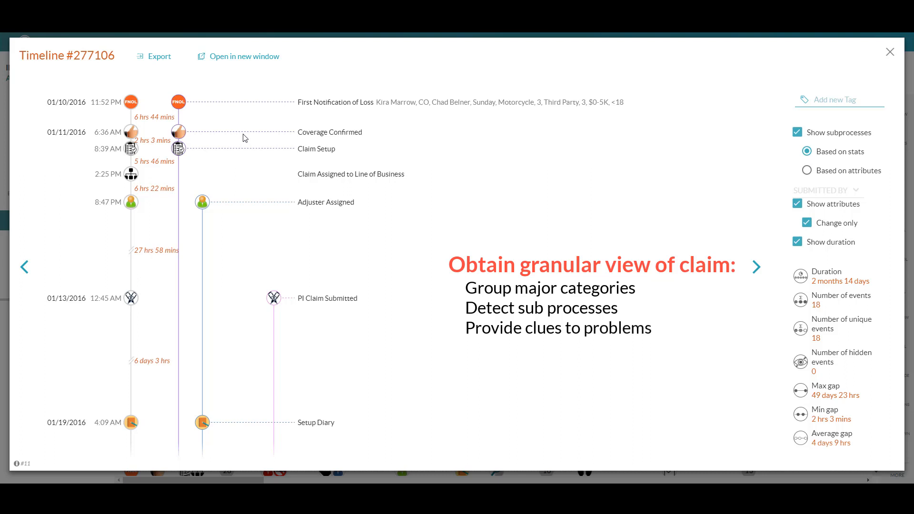
Examine the subprocess lanes of the claim between Coverage Confirmed and Salvage Complete, including the Processor Assigned event's attributes.
{"action": "scroll", "coordinate": [253, 141], "scroll_direction": "down", "scroll_amount": 2}
{"action": "scroll", "coordinate": [271, 150], "scroll_direction": "down", "scroll_amount": 1}
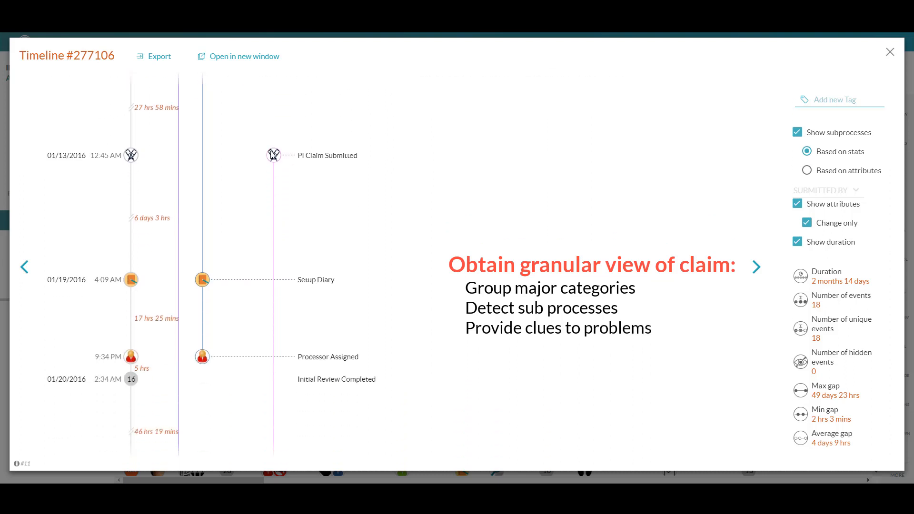
{"action": "scroll", "coordinate": [271, 150], "scroll_direction": "down", "scroll_amount": 1}
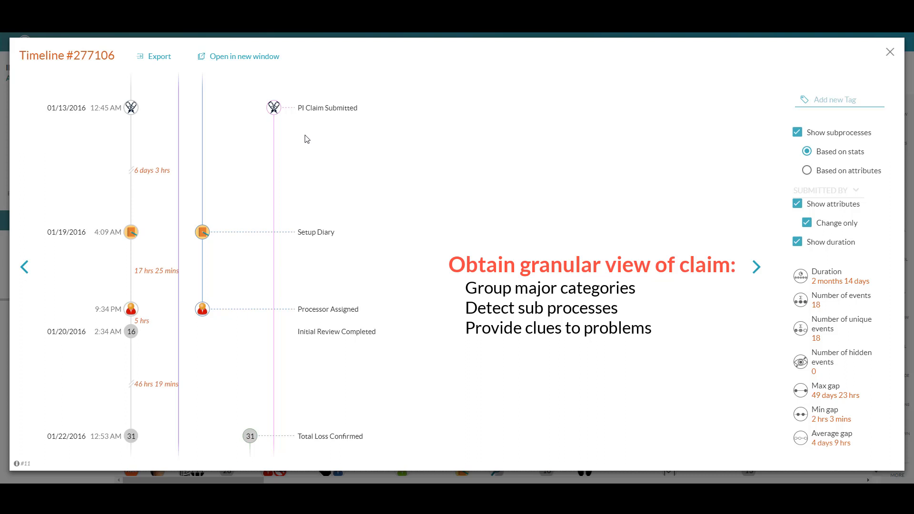
{"action": "scroll", "coordinate": [317, 136], "scroll_direction": "down", "scroll_amount": 2}
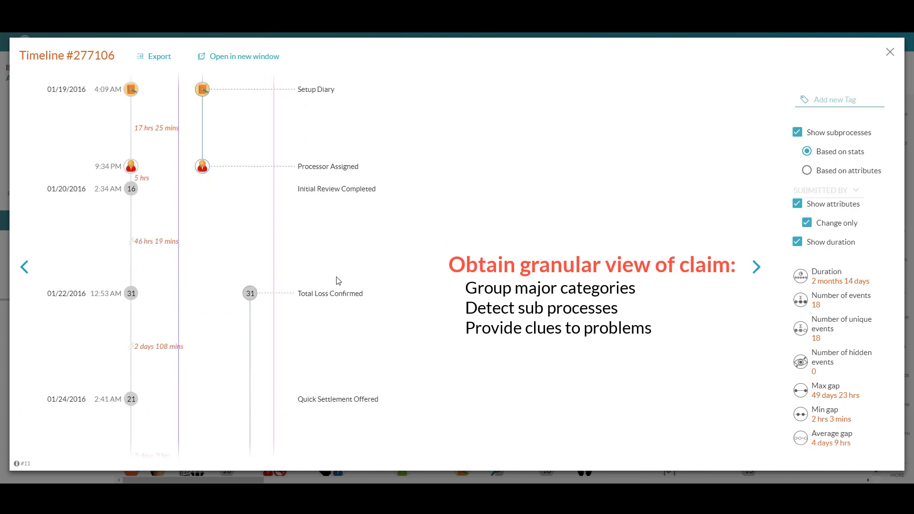
{"action": "scroll", "coordinate": [336, 281], "scroll_direction": "down", "scroll_amount": 2}
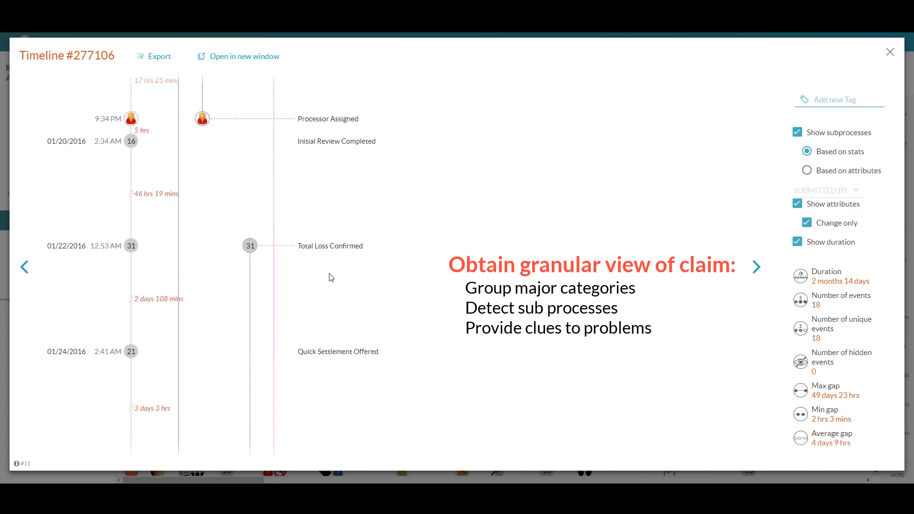
{"action": "scroll", "coordinate": [335, 286], "scroll_direction": "down", "scroll_amount": 1}
{"action": "scroll", "coordinate": [334, 286], "scroll_direction": "down", "scroll_amount": 4}
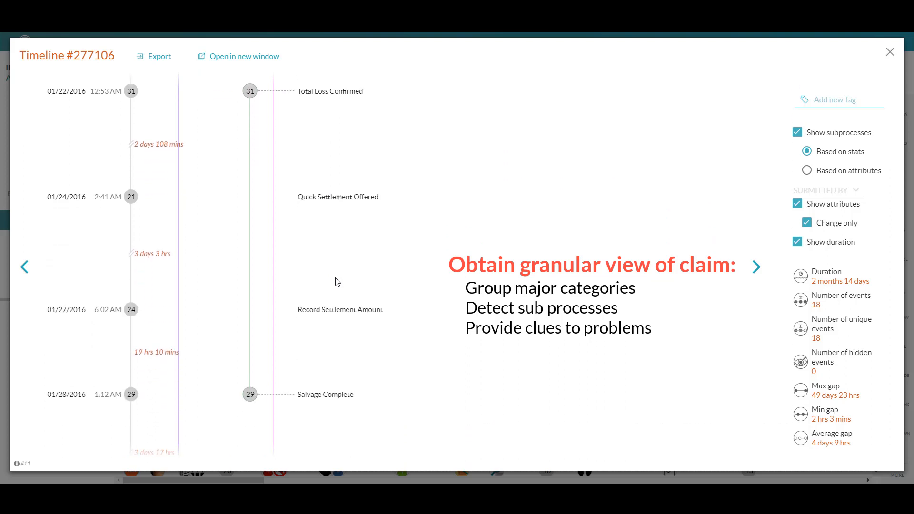
{"action": "scroll", "coordinate": [336, 278], "scroll_direction": "up", "scroll_amount": 1}
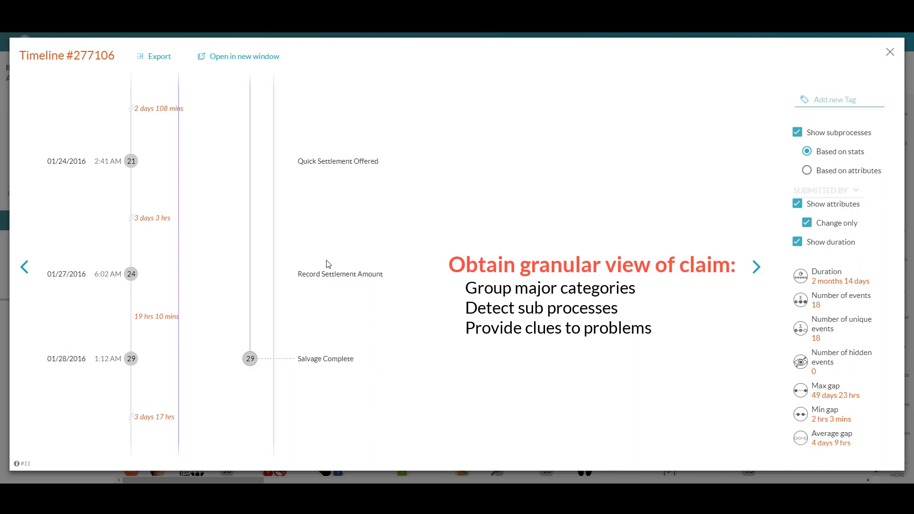
{"action": "scroll", "coordinate": [328, 265], "scroll_direction": "up", "scroll_amount": 5}
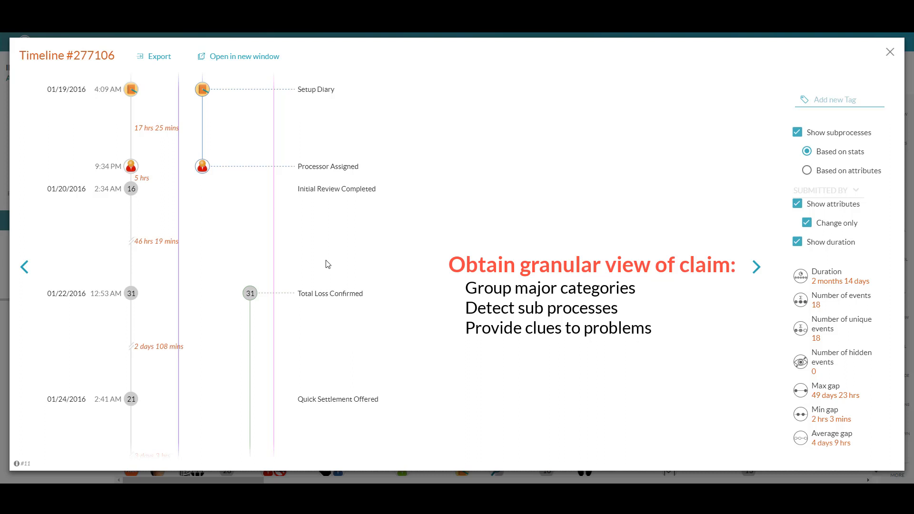
{"action": "scroll", "coordinate": [328, 264], "scroll_direction": "up", "scroll_amount": 2}
{"action": "mouse_move", "coordinate": [328, 264]}
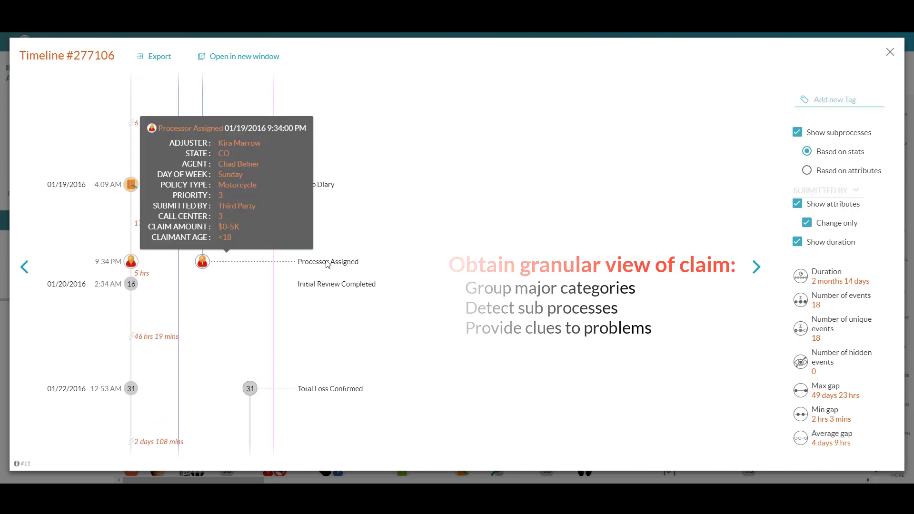
{"action": "scroll", "coordinate": [379, 227], "scroll_direction": "up", "scroll_amount": 2}
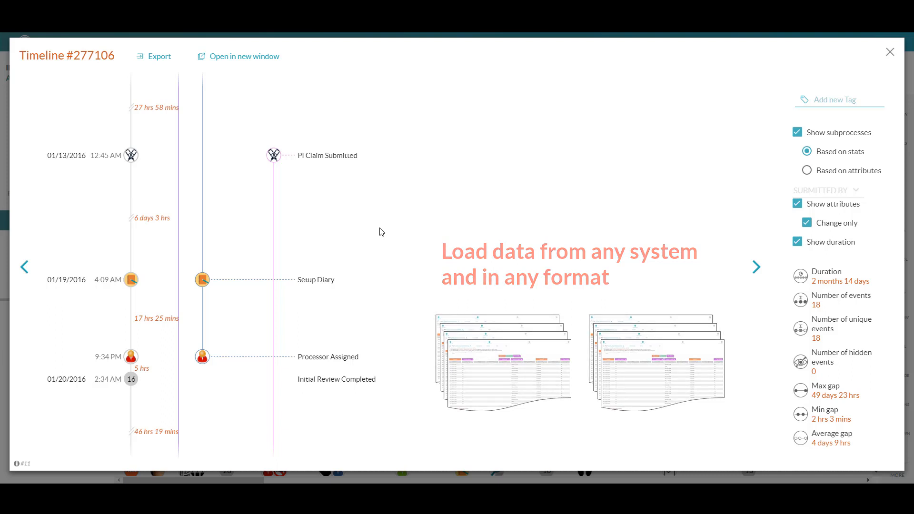
{"action": "scroll", "coordinate": [381, 231], "scroll_direction": "up", "scroll_amount": 1}
{"action": "scroll", "coordinate": [380, 232], "scroll_direction": "up", "scroll_amount": 1}
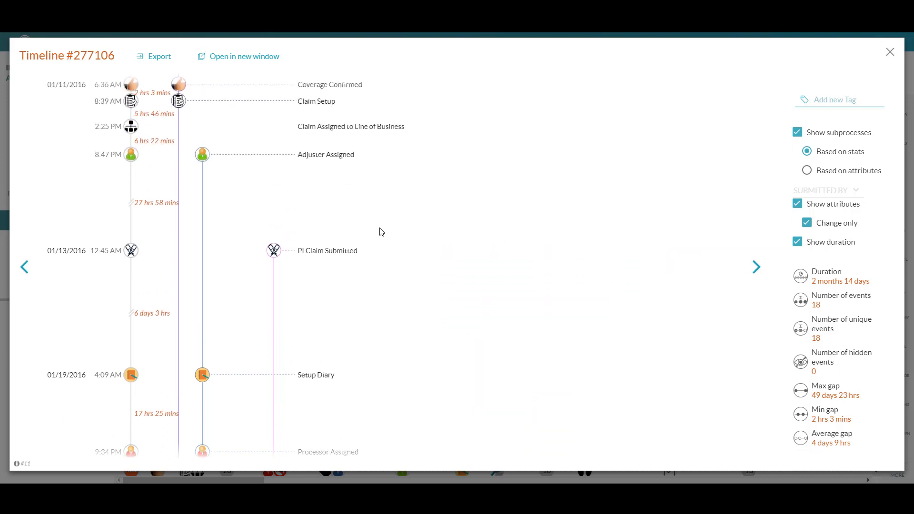
Close the open claim timeline and start initializing a new schema in the Schema editor.
{"action": "left_click", "coordinate": [890, 52]}
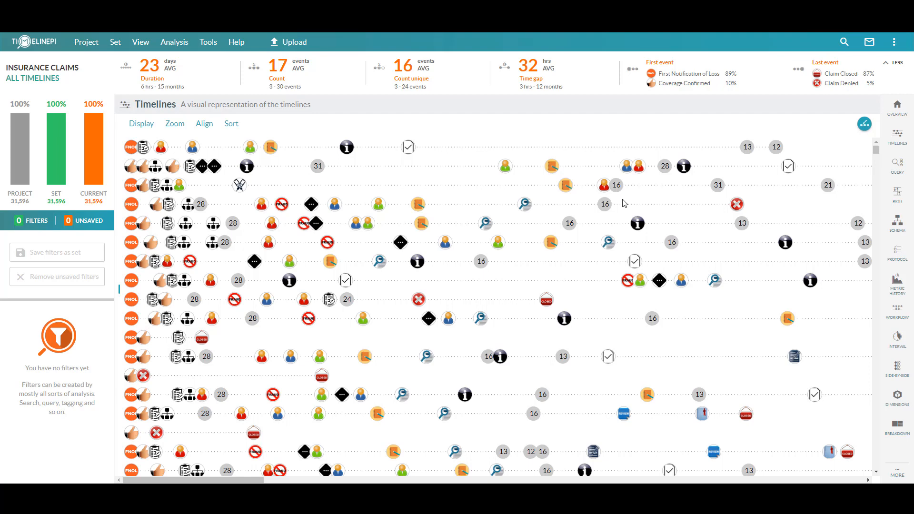
{"action": "left_click", "coordinate": [898, 223]}
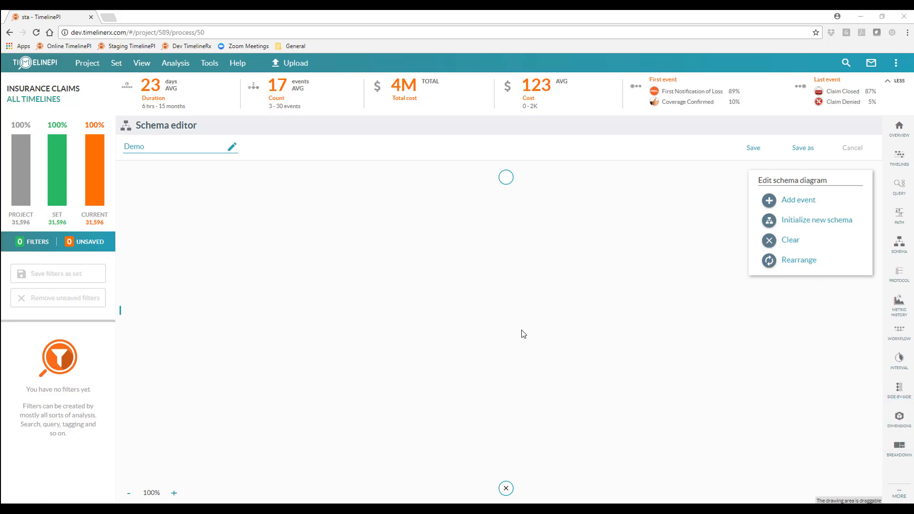
{"action": "left_click", "coordinate": [804, 222]}
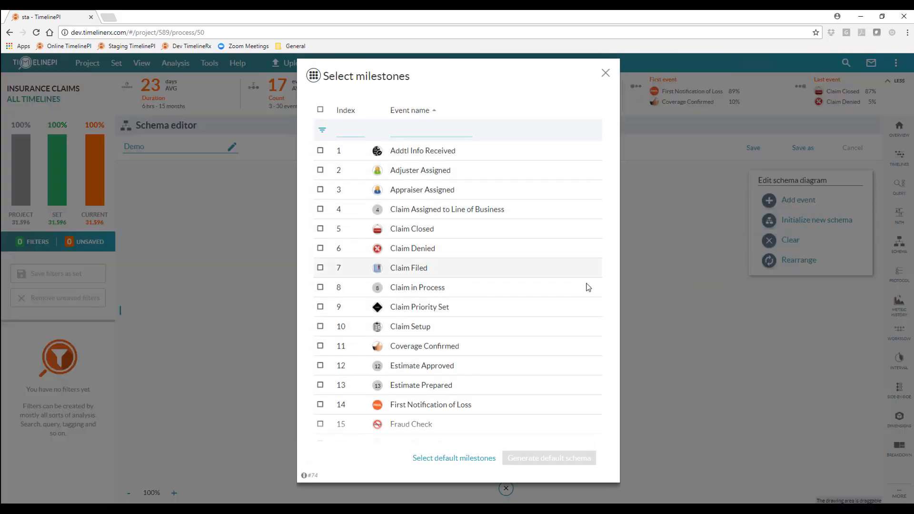
Select the default milestones plus Claim Denied and Fraud Check, and generate the default schema from them.
{"action": "left_click", "coordinate": [463, 460]}
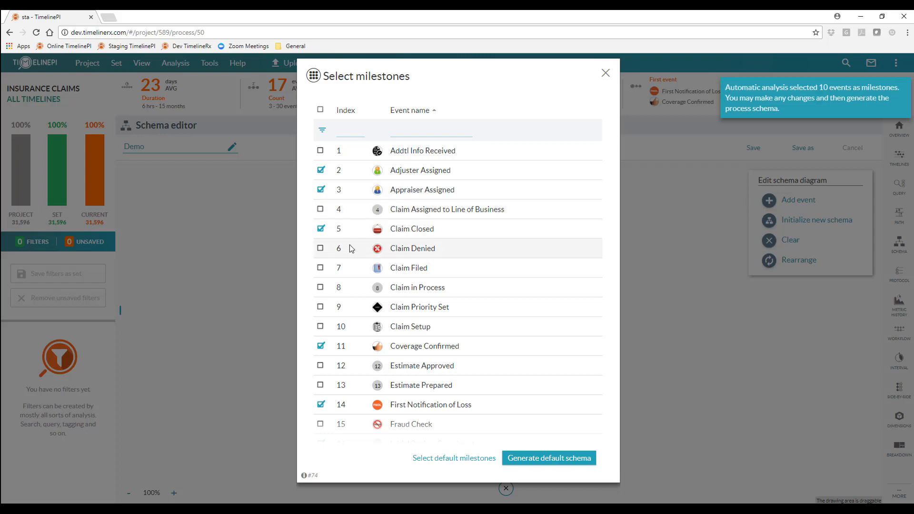
{"action": "left_click", "coordinate": [321, 249]}
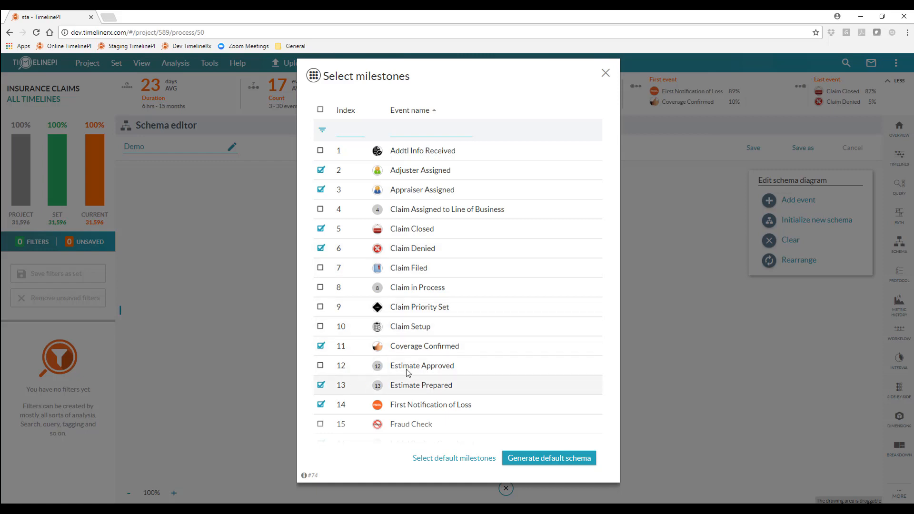
{"action": "scroll", "coordinate": [406, 370], "scroll_direction": "down", "scroll_amount": 2}
{"action": "left_click", "coordinate": [320, 329]}
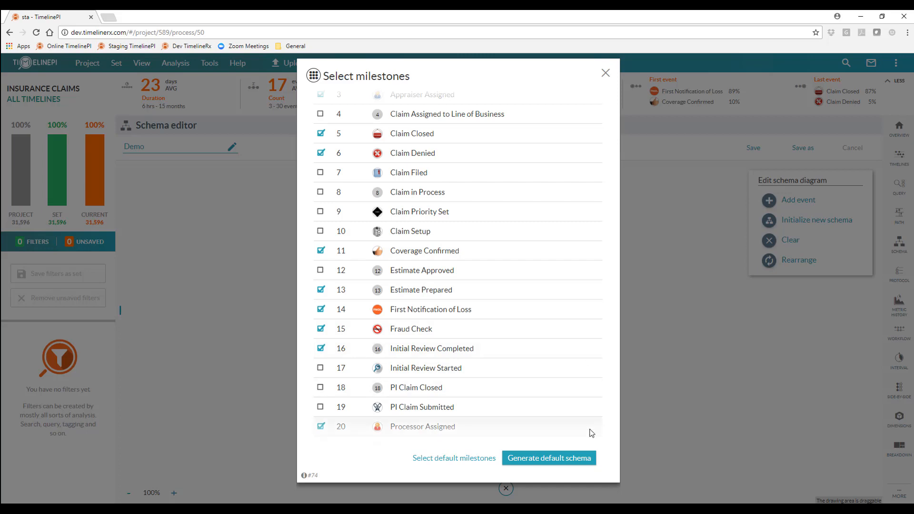
{"action": "left_click", "coordinate": [578, 458]}
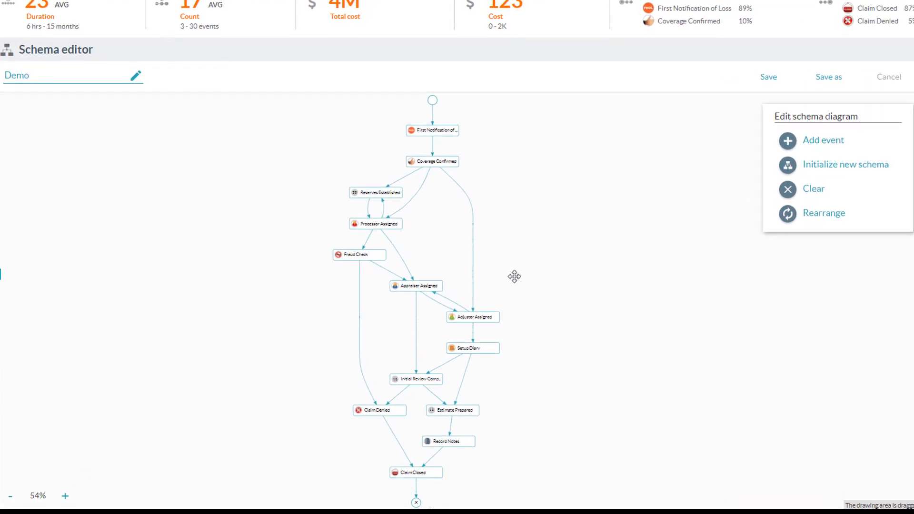
Look over the generated Demo schema down to Claim Closed and save it.
{"action": "scroll", "coordinate": [514, 276], "scroll_direction": "up", "scroll_amount": 2}
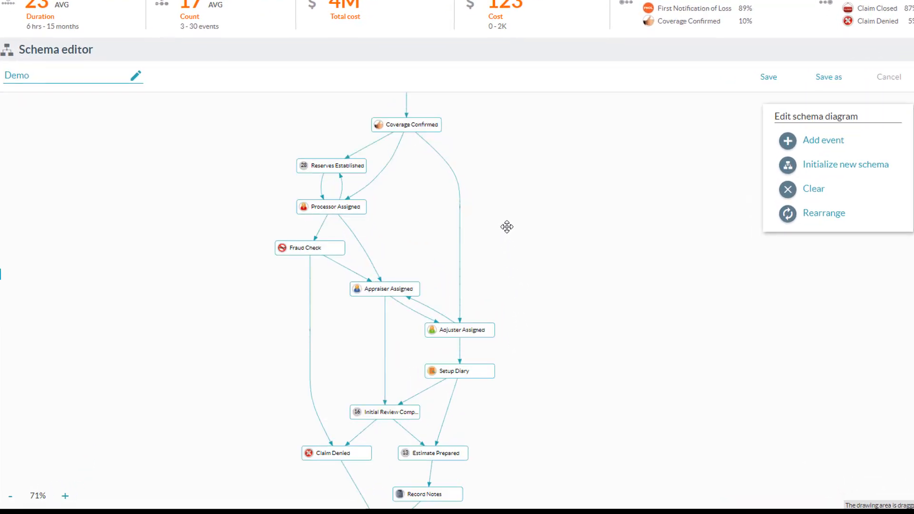
{"action": "left_click_drag", "start_coordinate": [506, 227], "coordinate": [509, 200]}
{"action": "mouse_move", "coordinate": [568, 338]}
{"action": "left_mouse_down"}
{"action": "mouse_move", "coordinate": [561, 285]}
{"action": "mouse_move", "coordinate": [569, 351]}
{"action": "left_mouse_up"}
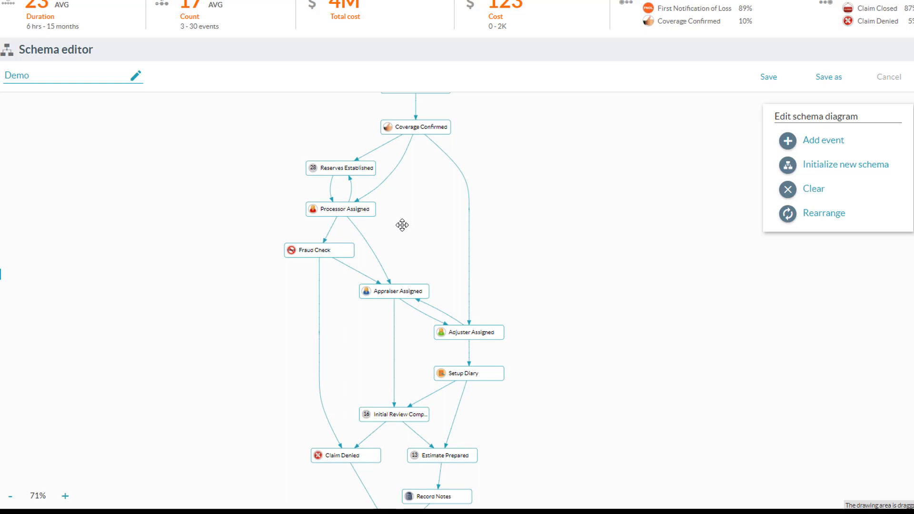
{"action": "scroll", "coordinate": [549, 277], "scroll_direction": "down", "scroll_amount": 1}
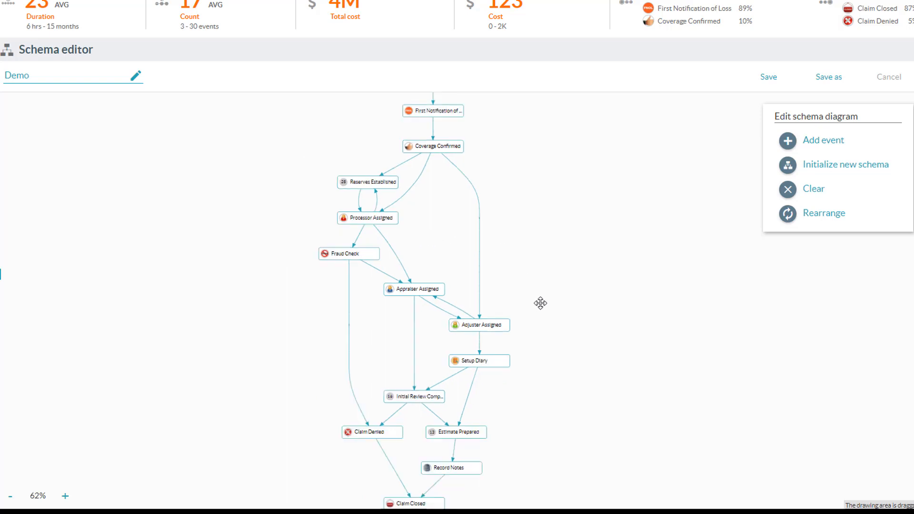
{"action": "left_click_drag", "start_coordinate": [541, 302], "coordinate": [549, 262]}
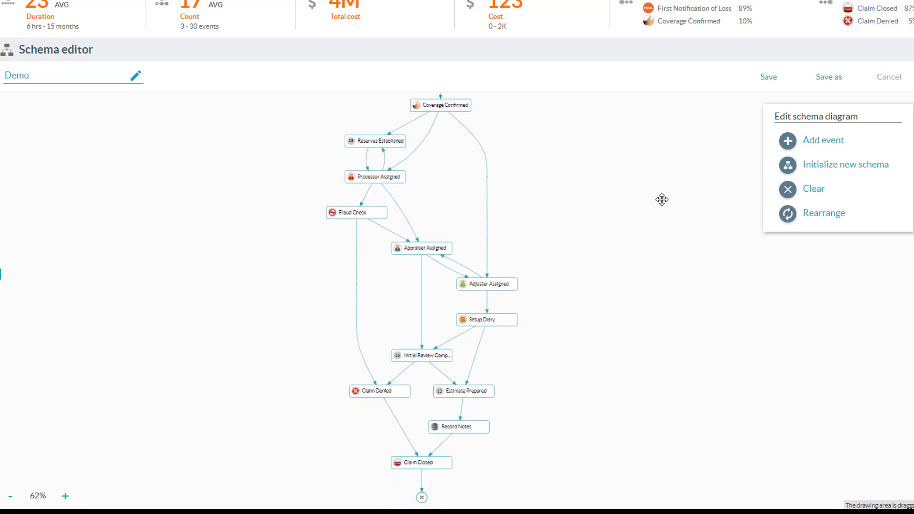
{"action": "left_click", "coordinate": [767, 79]}
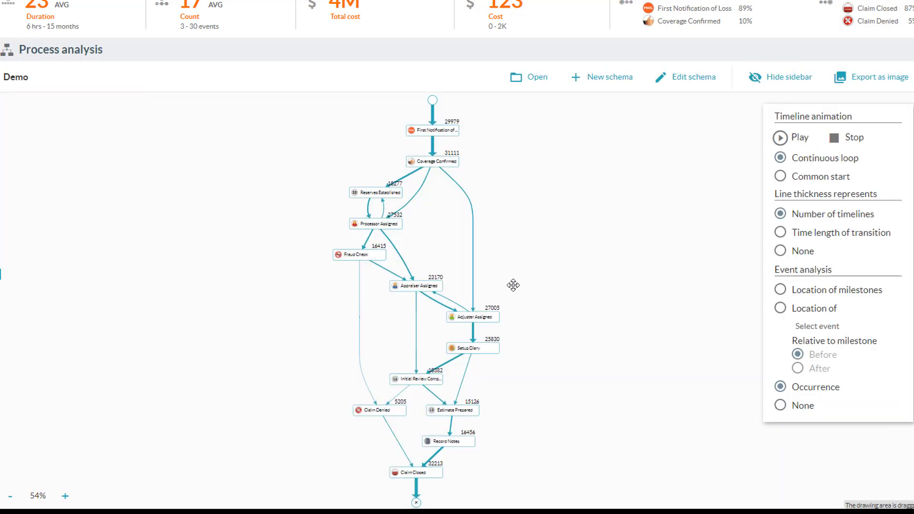
Examine the transition counts in the process diagram, including Coverage Confirmed to Adjuster Assigned and Fraud Check to Claim Denied.
{"action": "scroll", "coordinate": [523, 290], "scroll_direction": "up", "scroll_amount": 2}
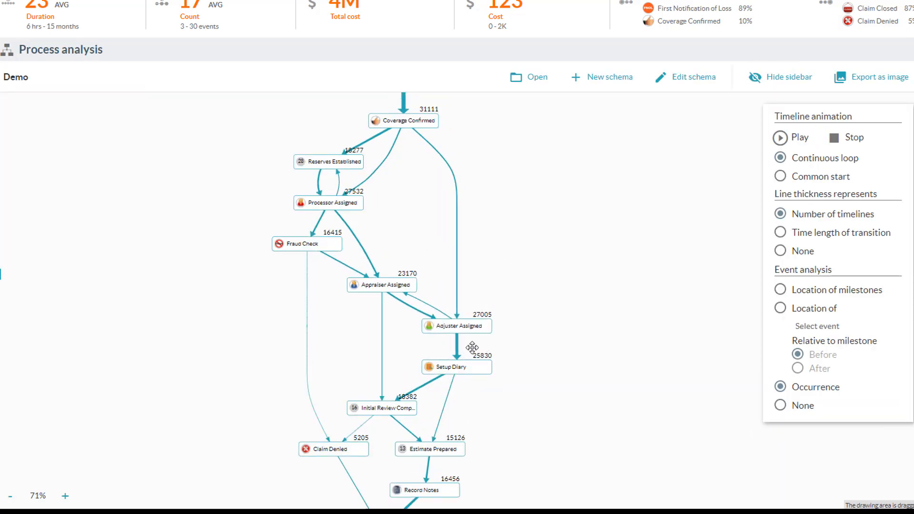
{"action": "mouse_move", "coordinate": [458, 352]}
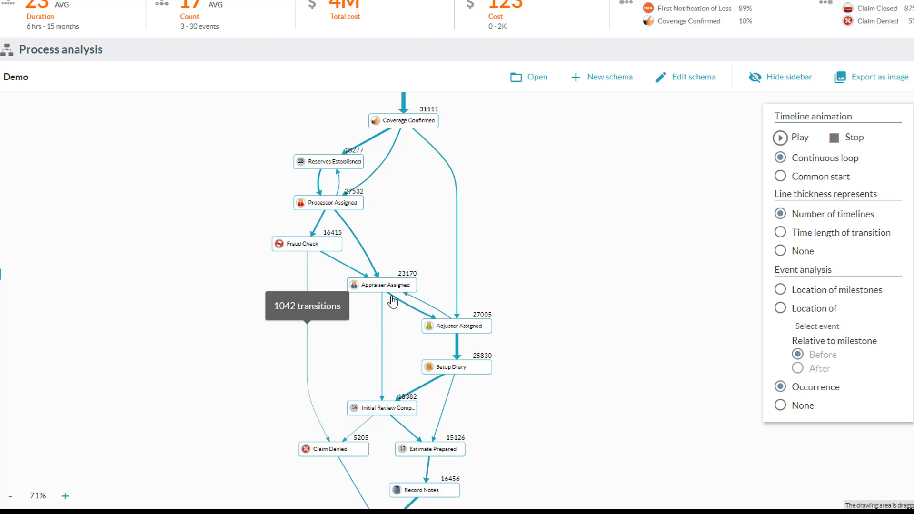
{"action": "mouse_move", "coordinate": [458, 278]}
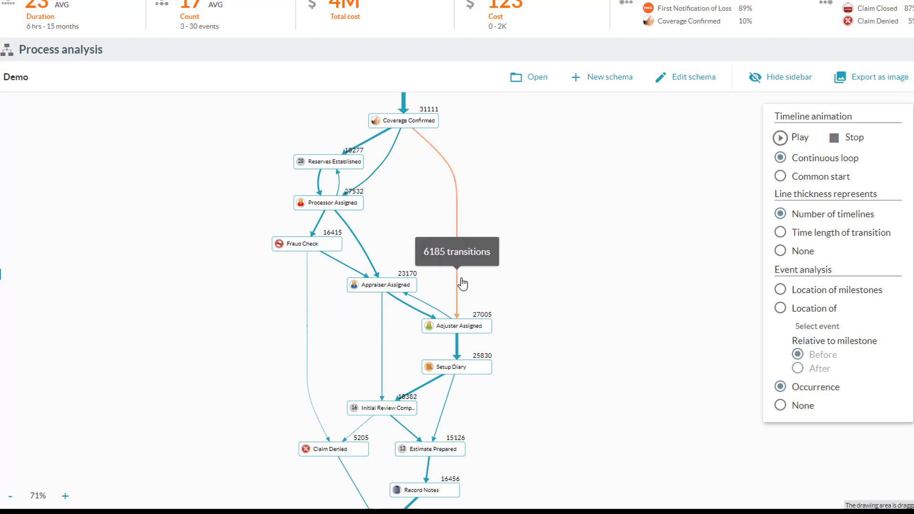
{"action": "left_click_drag", "start_coordinate": [561, 378], "coordinate": [581, 310]}
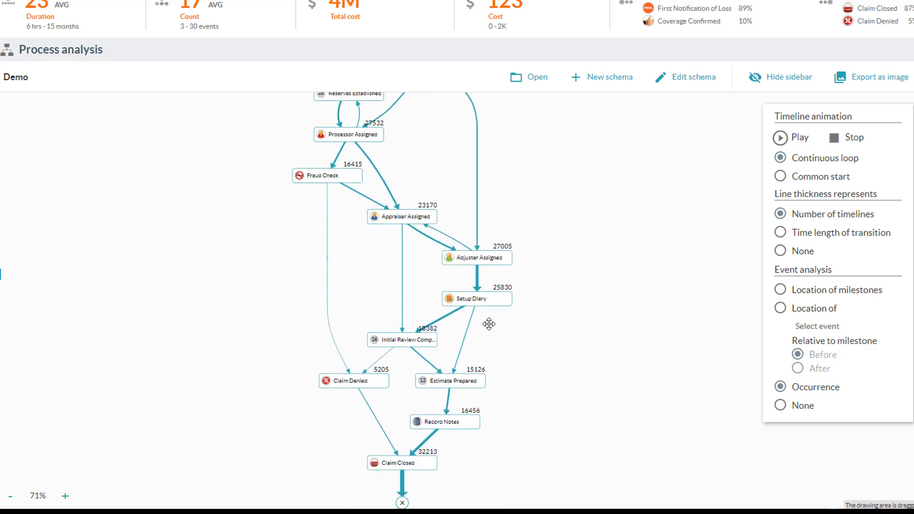
{"action": "mouse_move", "coordinate": [329, 236]}
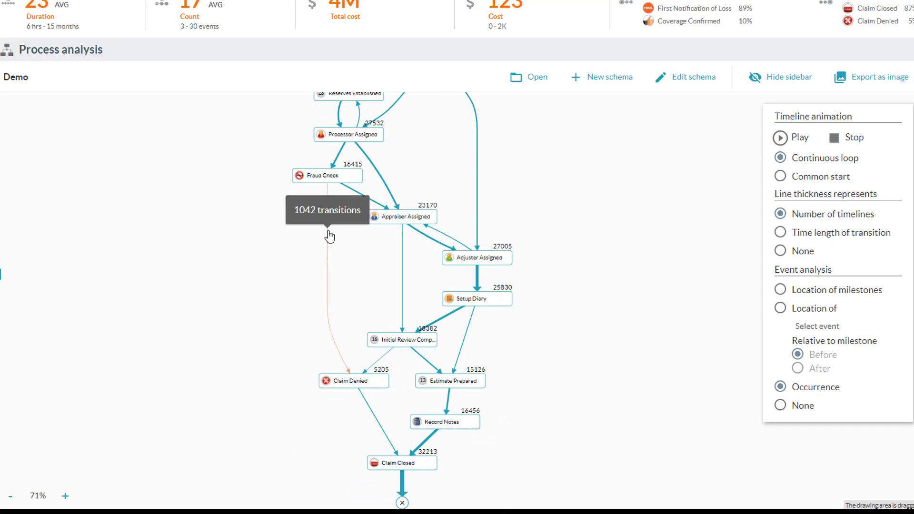
{"action": "scroll", "coordinate": [528, 237], "scroll_direction": "down", "scroll_amount": 2}
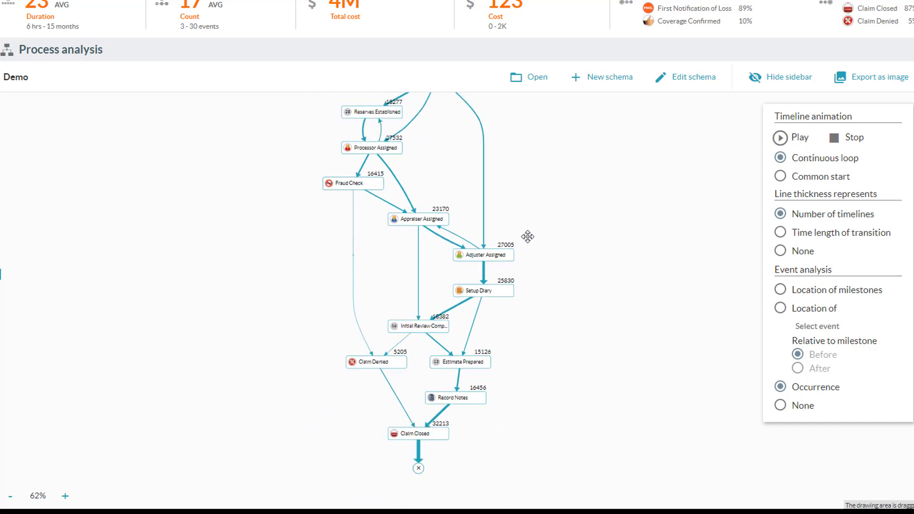
{"action": "left_click_drag", "start_coordinate": [535, 212], "coordinate": [518, 270]}
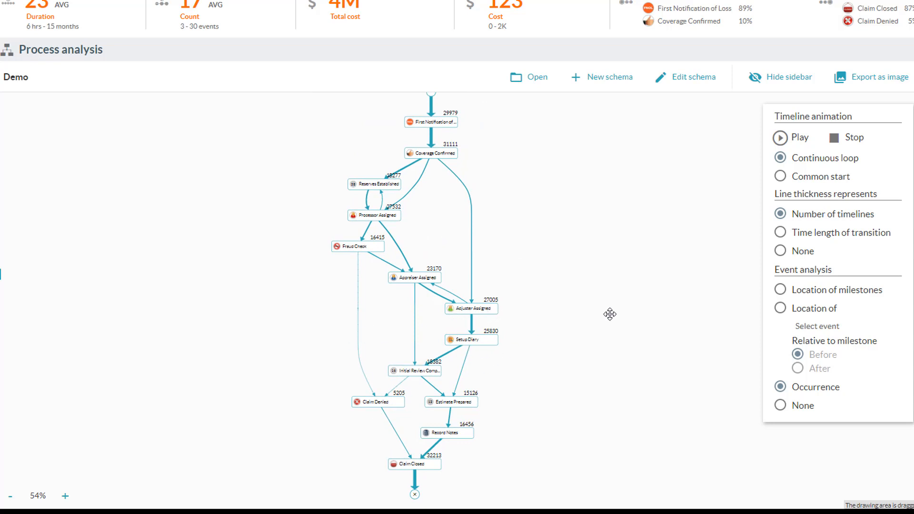
Make line thickness represent the time length of transition and check the average durations of the thicker and longer transitions.
{"action": "left_click", "coordinate": [781, 234]}
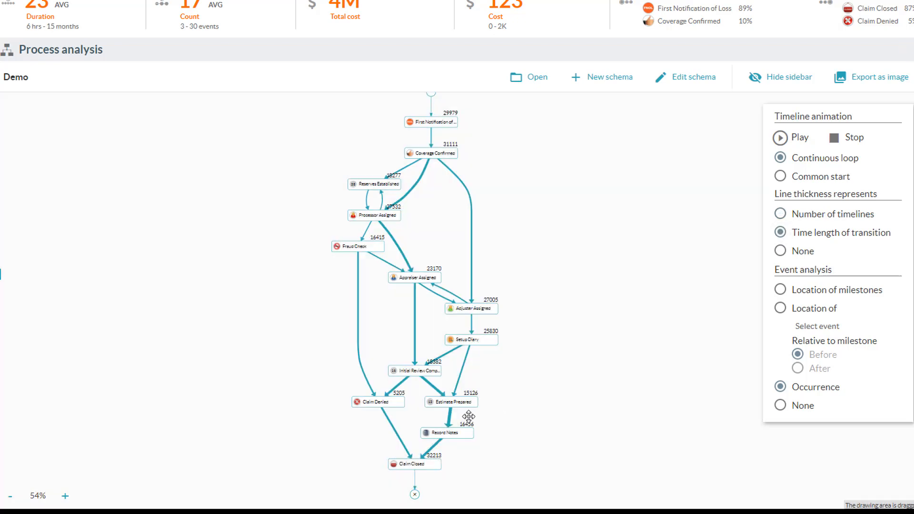
{"action": "mouse_move", "coordinate": [449, 423]}
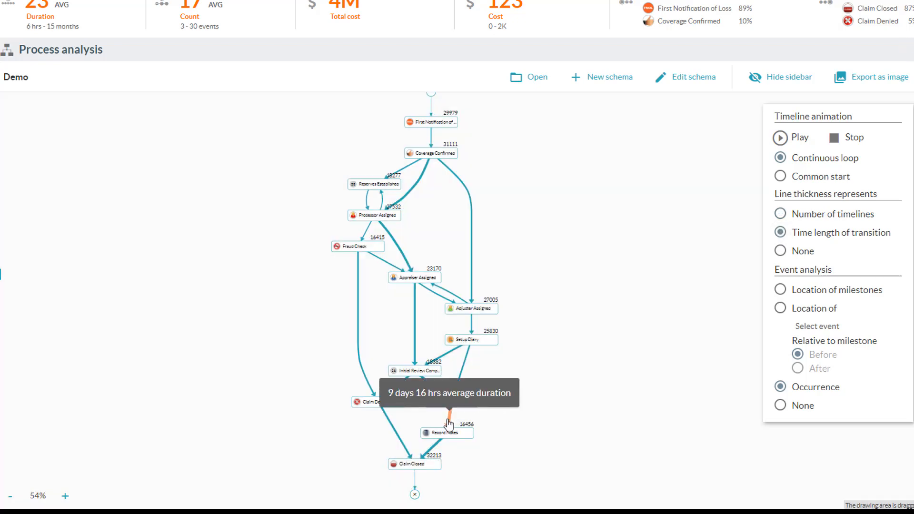
{"action": "scroll", "coordinate": [449, 423], "scroll_direction": "up", "scroll_amount": 3}
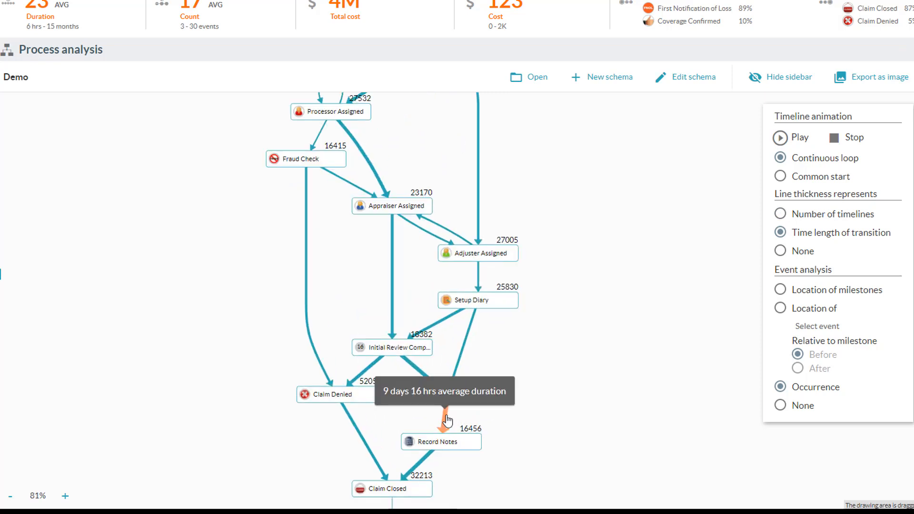
{"action": "mouse_move", "coordinate": [307, 262]}
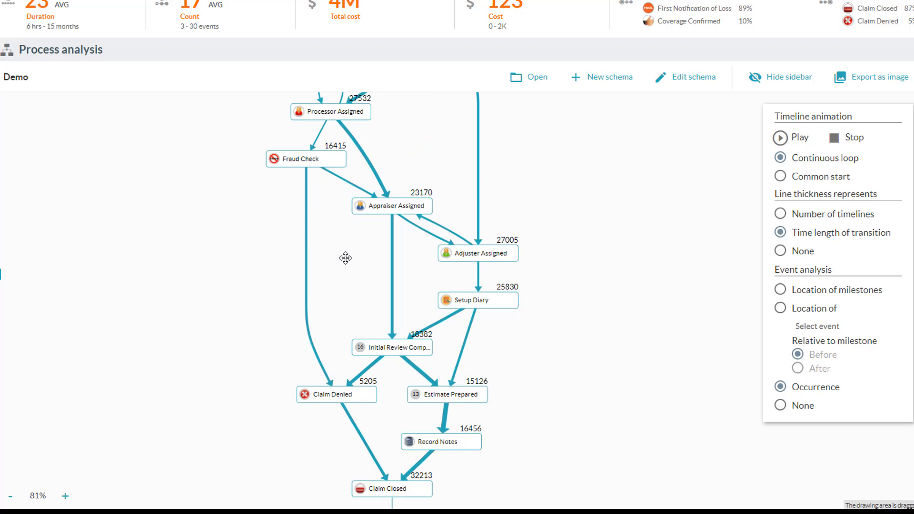
{"action": "scroll", "coordinate": [545, 262], "scroll_direction": "down", "scroll_amount": 1}
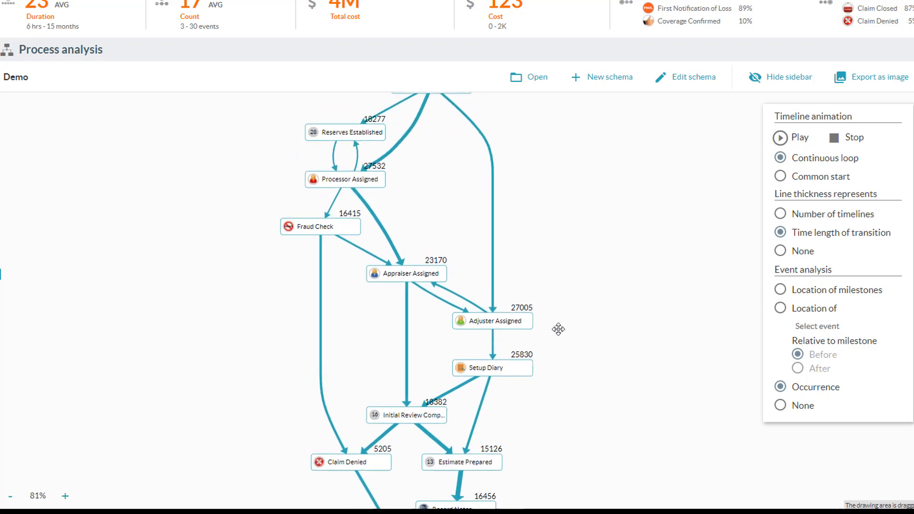
{"action": "mouse_move", "coordinate": [410, 248]}
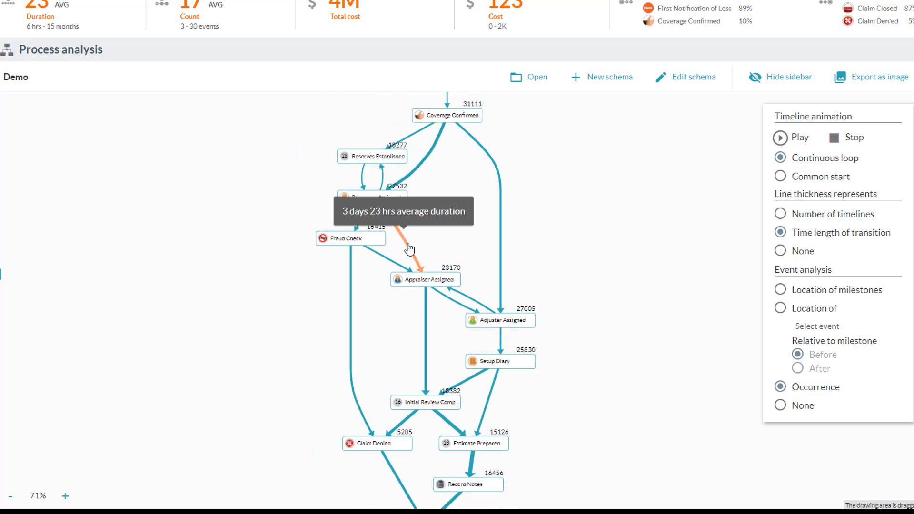
{"action": "mouse_move", "coordinate": [503, 231]}
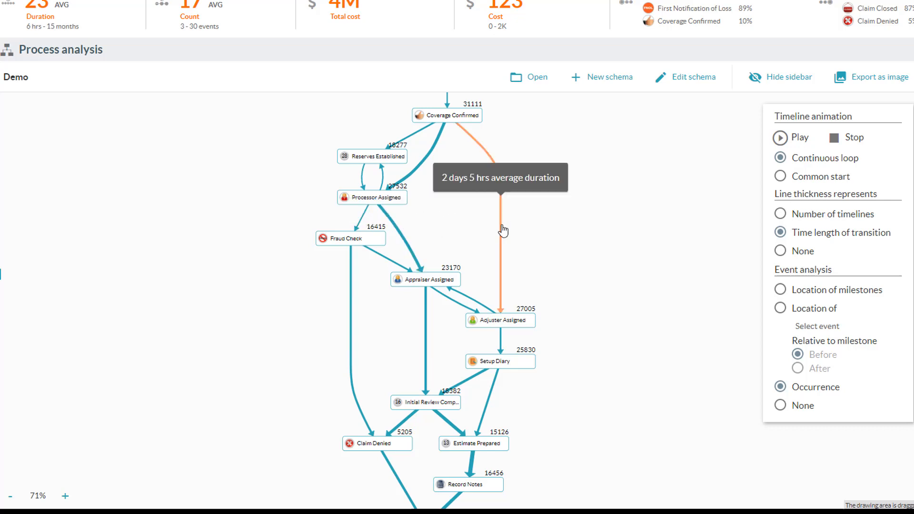
{"action": "scroll", "coordinate": [589, 310], "scroll_direction": "down", "scroll_amount": 2}
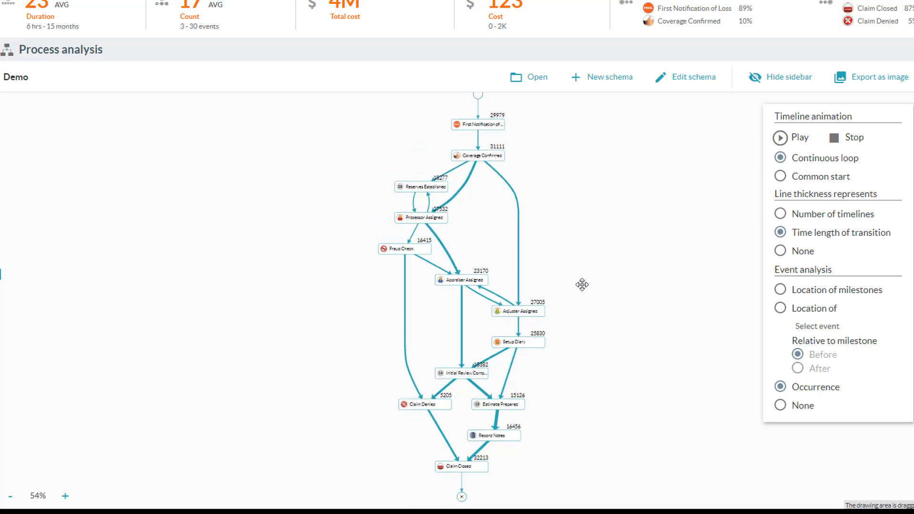
{"action": "left_click_drag", "start_coordinate": [582, 284], "coordinate": [574, 282]}
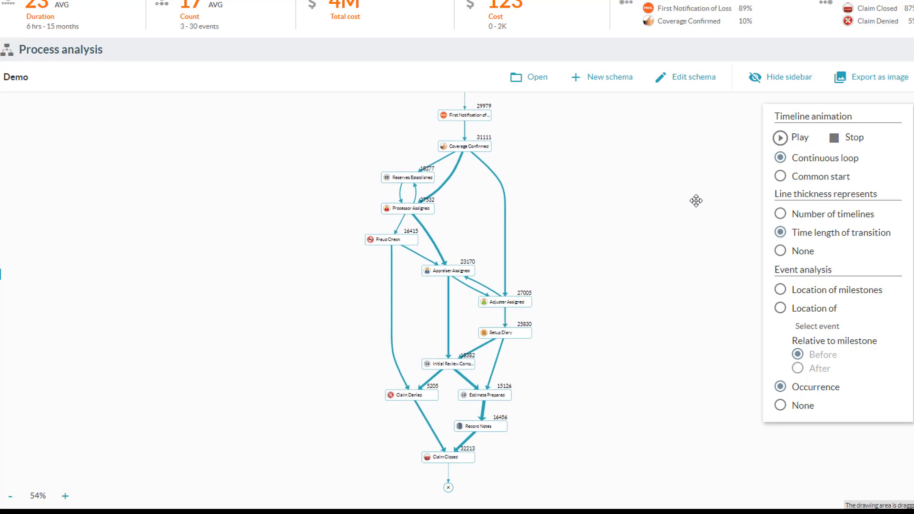
Play the timeline animation with a common start and pause it while claims are moving through the diagram.
{"action": "left_click", "coordinate": [780, 176]}
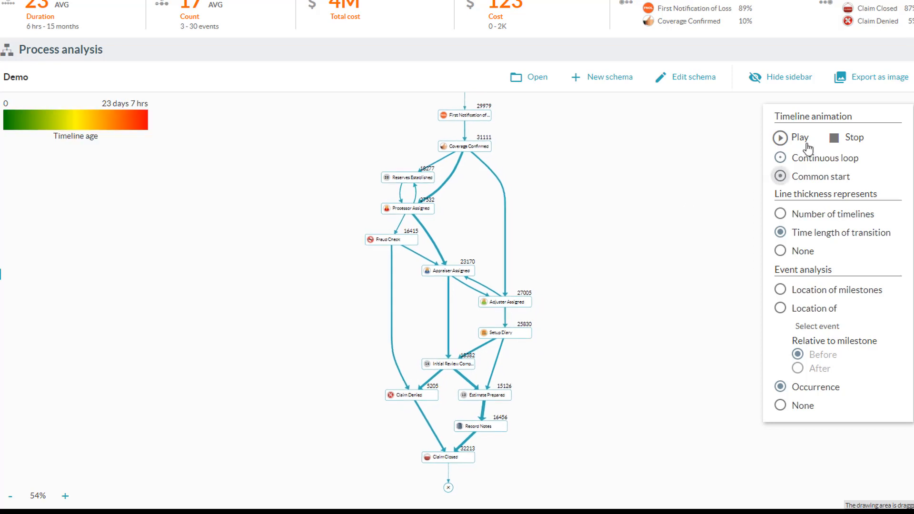
{"action": "left_click", "coordinate": [781, 138]}
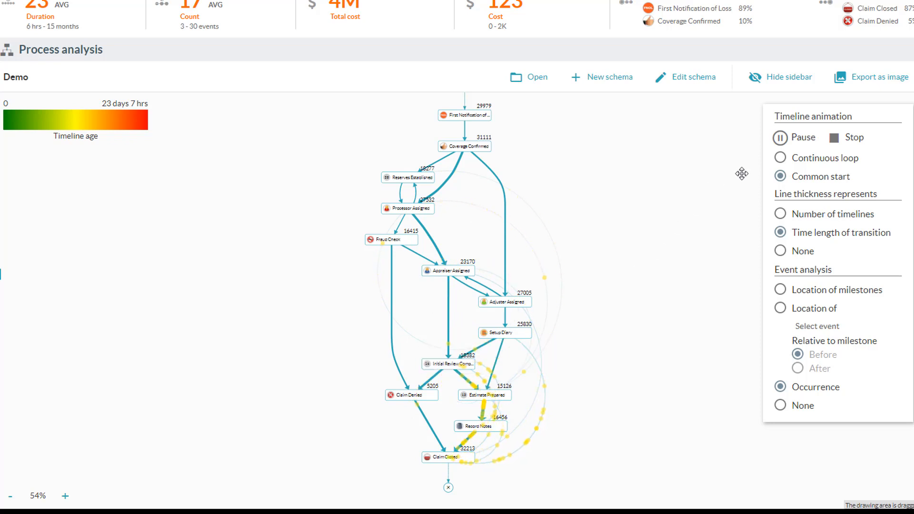
{"action": "left_click", "coordinate": [780, 139]}
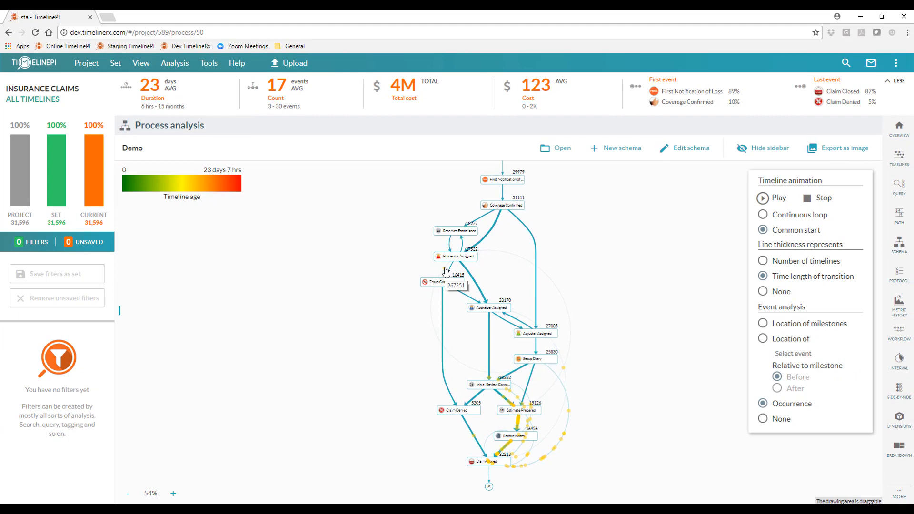
Open the claim timeline paused between Processor Assigned and Fraud Check, read through its events, and close it.
{"action": "left_click", "coordinate": [446, 271]}
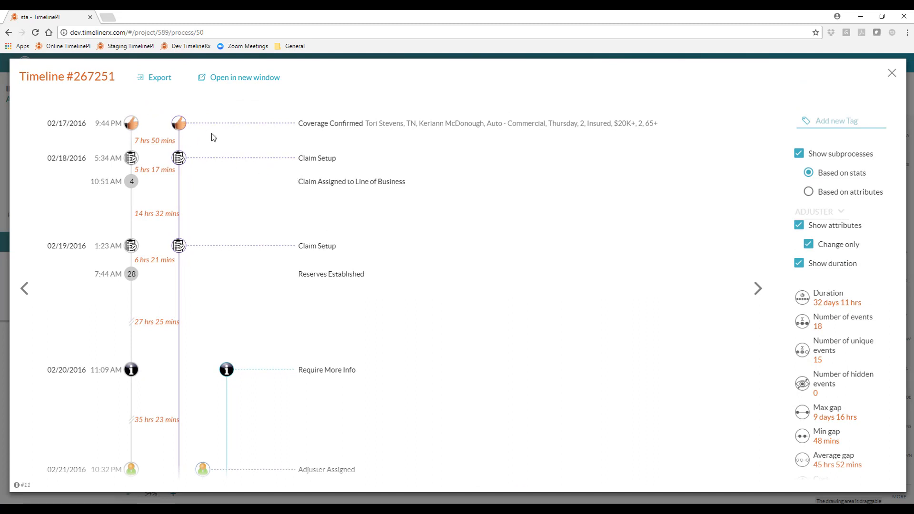
{"action": "scroll", "coordinate": [280, 163], "scroll_direction": "down", "scroll_amount": 13}
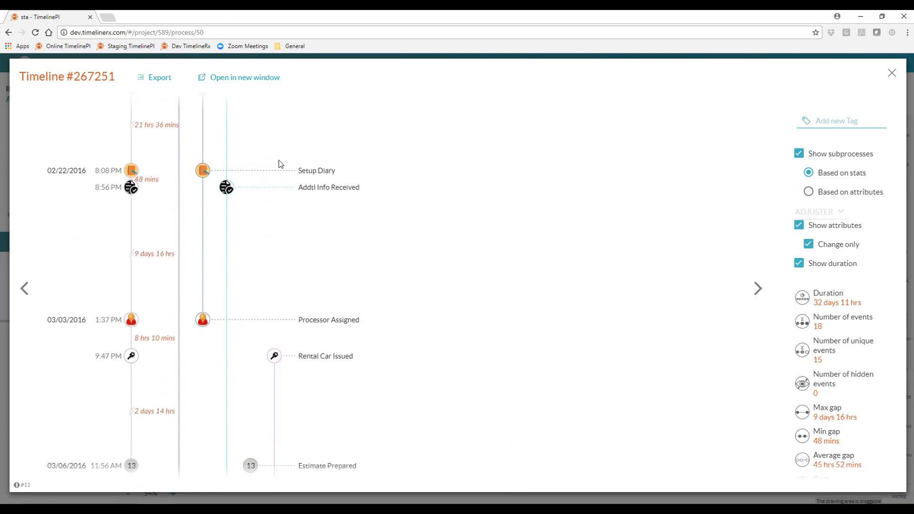
{"action": "scroll", "coordinate": [280, 164], "scroll_direction": "up", "scroll_amount": 13}
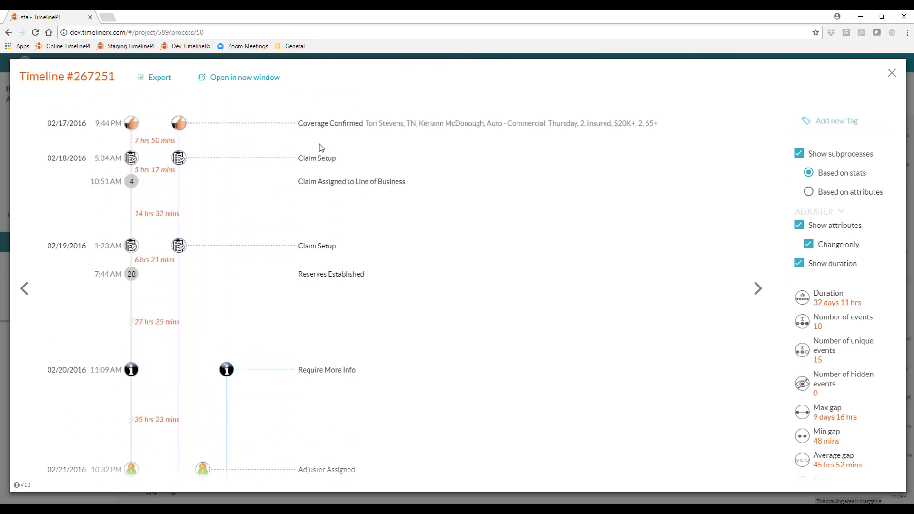
{"action": "mouse_move", "coordinate": [347, 123]}
{"action": "left_click", "coordinate": [891, 74]}
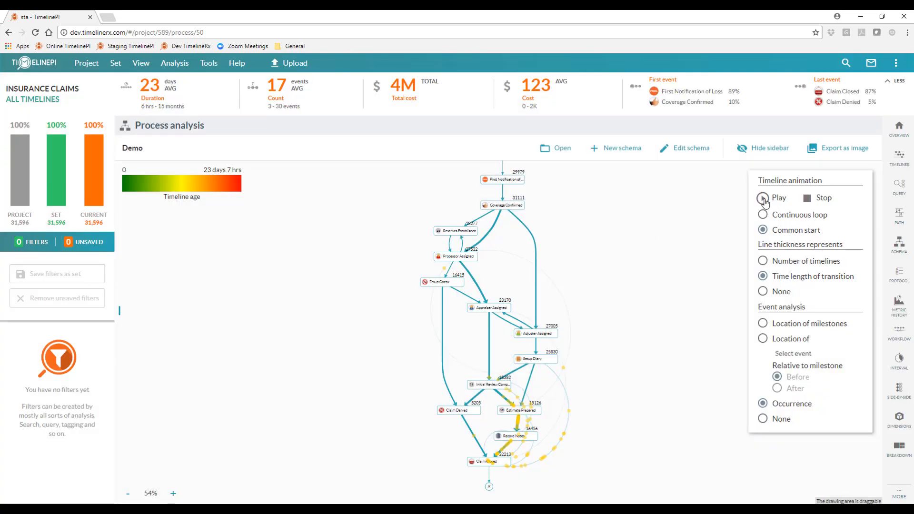
Resume the timeline animation, watch it as a continuous loop, and pause it.
{"action": "left_click", "coordinate": [763, 198]}
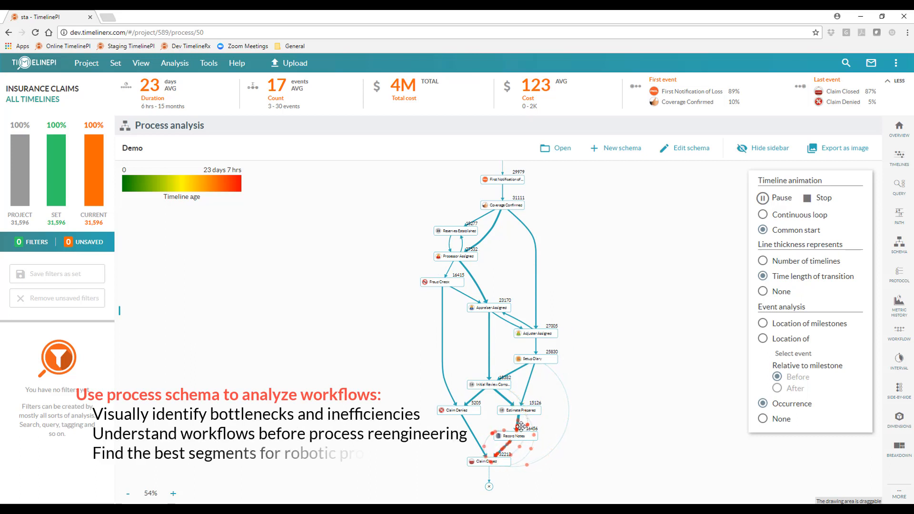
{"action": "left_click", "coordinate": [765, 215]}
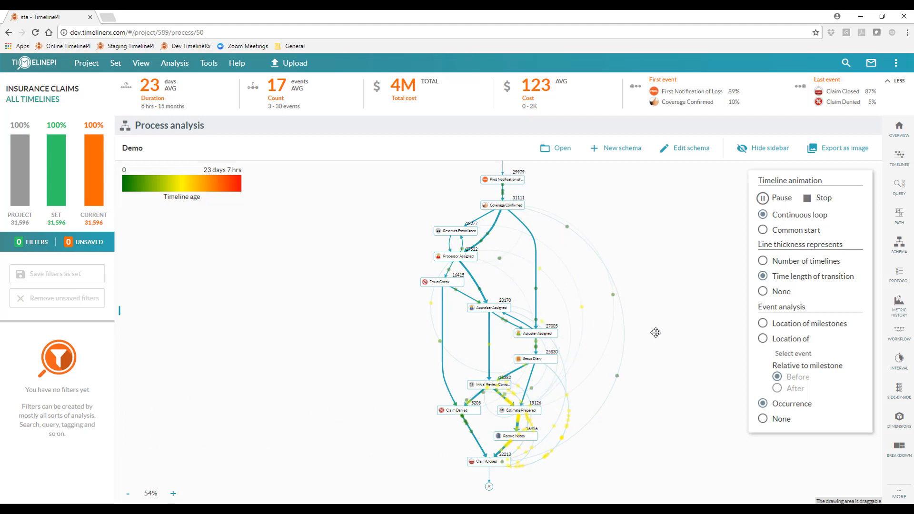
{"action": "left_click", "coordinate": [763, 198]}
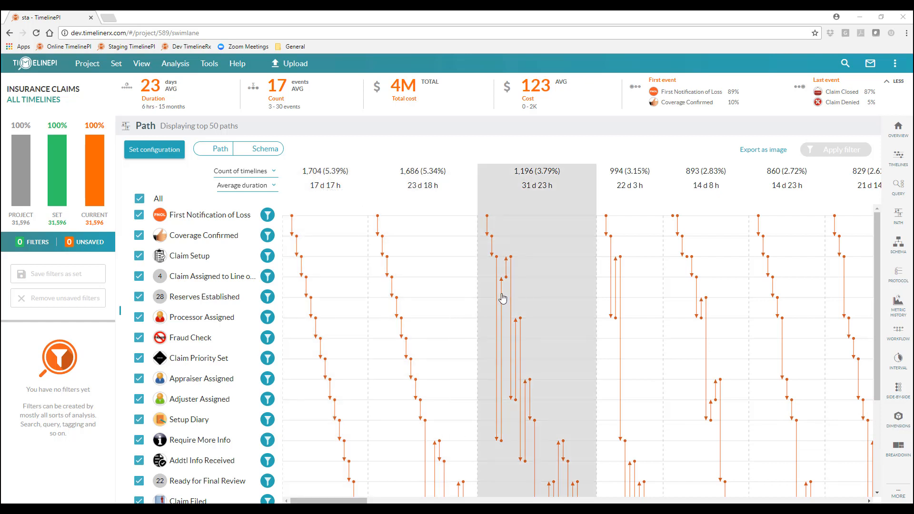
Examine the top 50 claim paths across their full width and event list, and follow the most frequent path's event sequence.
{"action": "mouse_move", "coordinate": [501, 298]}
{"action": "left_click_drag", "start_coordinate": [363, 500], "coordinate": [477, 499]}
{"action": "scroll", "coordinate": [475, 452], "scroll_direction": "down", "scroll_amount": 3}
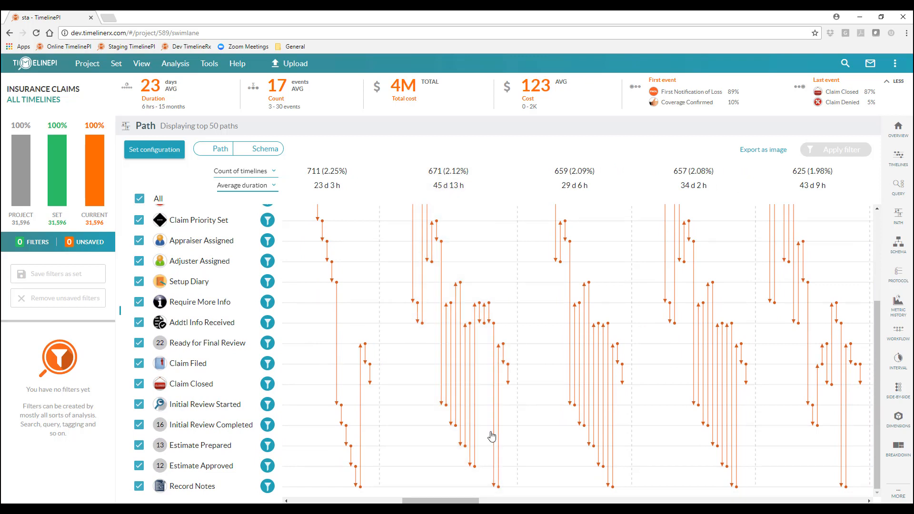
{"action": "left_click_drag", "start_coordinate": [440, 500], "coordinate": [350, 502]}
{"action": "scroll", "coordinate": [342, 433], "scroll_direction": "up", "scroll_amount": 3}
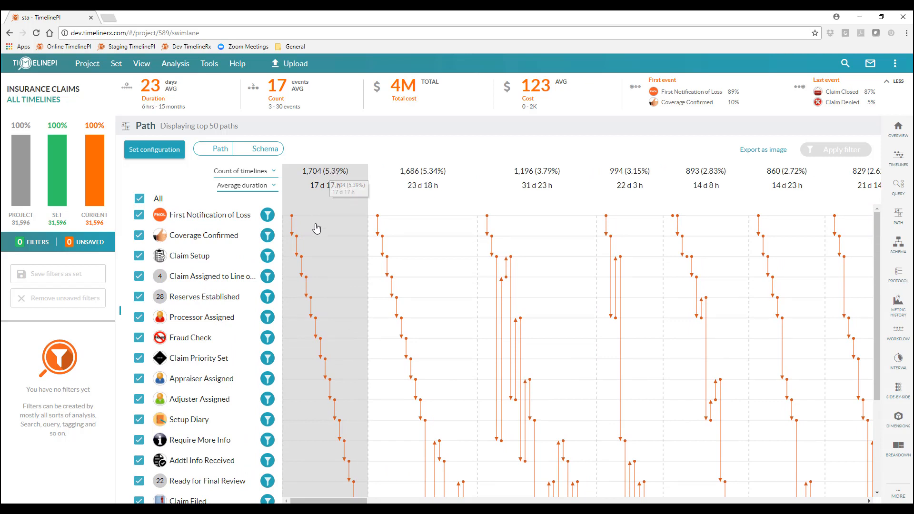
{"action": "scroll", "coordinate": [312, 291], "scroll_direction": "down", "scroll_amount": 1}
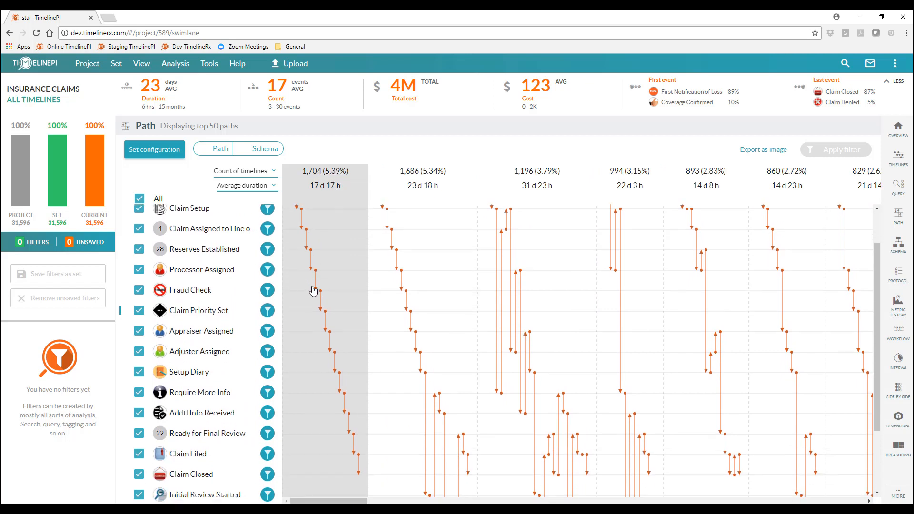
{"action": "scroll", "coordinate": [312, 290], "scroll_direction": "down", "scroll_amount": 1}
{"action": "scroll", "coordinate": [313, 291], "scroll_direction": "up", "scroll_amount": 2}
{"action": "scroll", "coordinate": [313, 291], "scroll_direction": "up", "scroll_amount": 1}
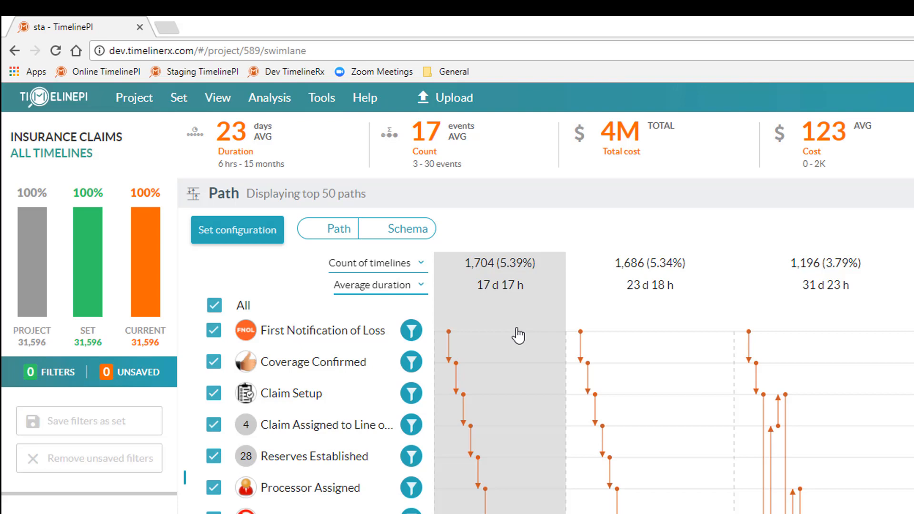
Show the average cost instead of the average duration above the paths, and compare the costs of the common and complex paths.
{"action": "left_click", "coordinate": [421, 288]}
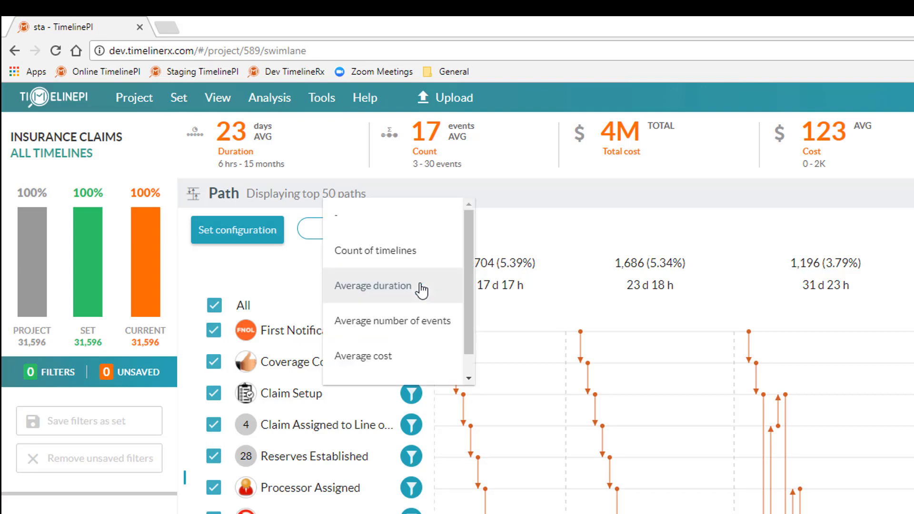
{"action": "left_click", "coordinate": [398, 357]}
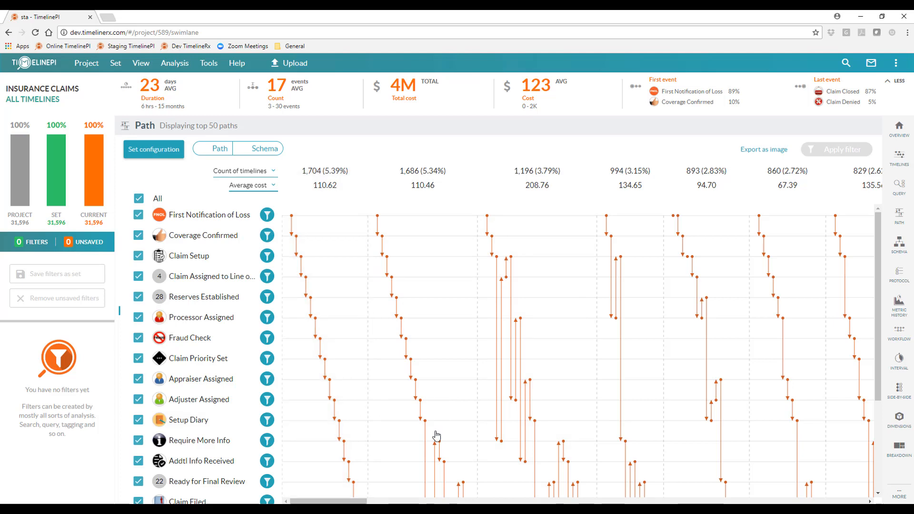
{"action": "left_click_drag", "start_coordinate": [364, 502], "coordinate": [473, 496]}
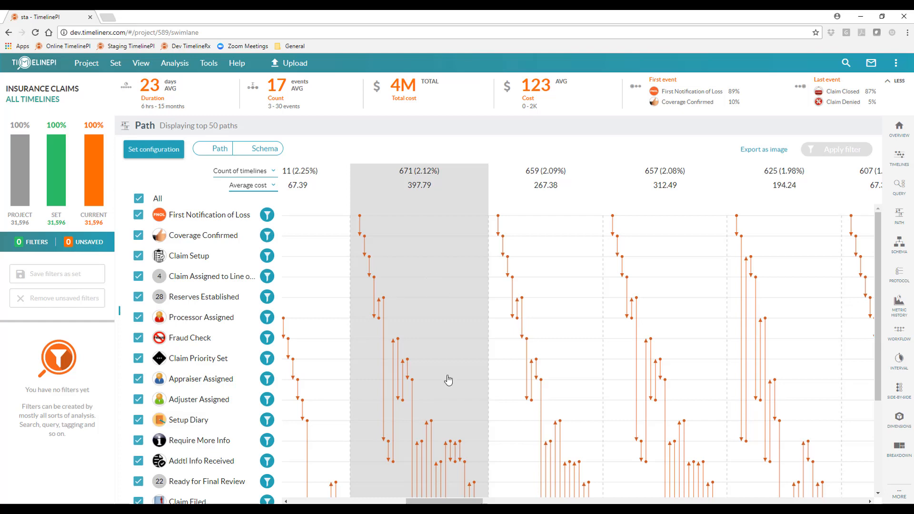
{"action": "left_click_drag", "start_coordinate": [449, 499], "coordinate": [345, 503]}
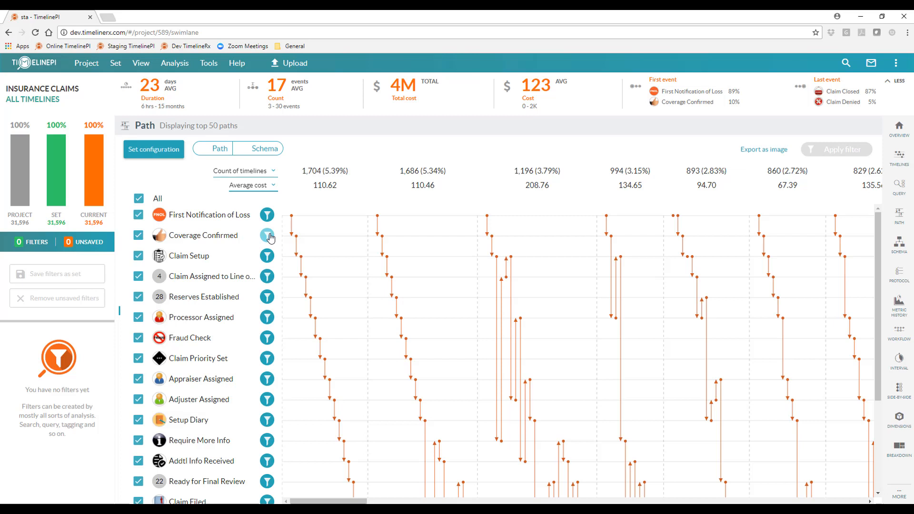
Exclude timelines with the Coverage Confirmed activity, review the paths that remain, and remove the filter.
{"action": "left_click", "coordinate": [268, 236]}
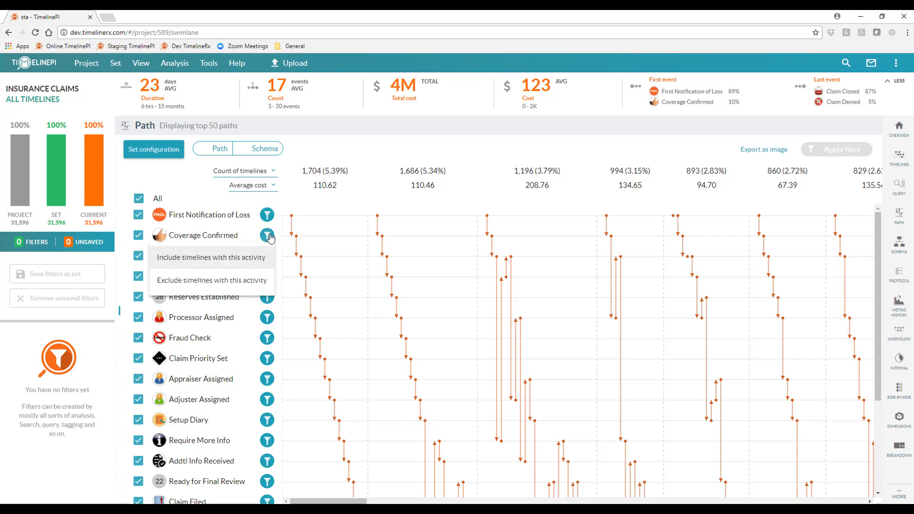
{"action": "left_click", "coordinate": [251, 281]}
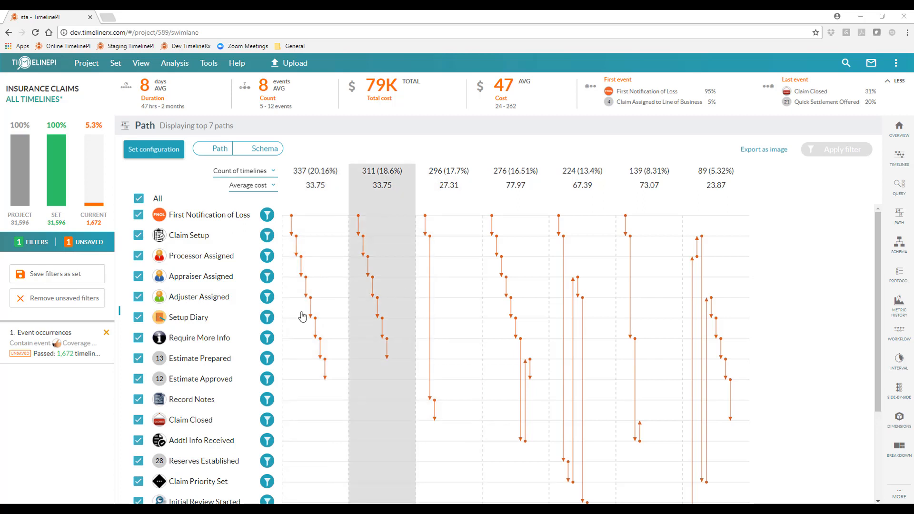
{"action": "left_click", "coordinate": [106, 332]}
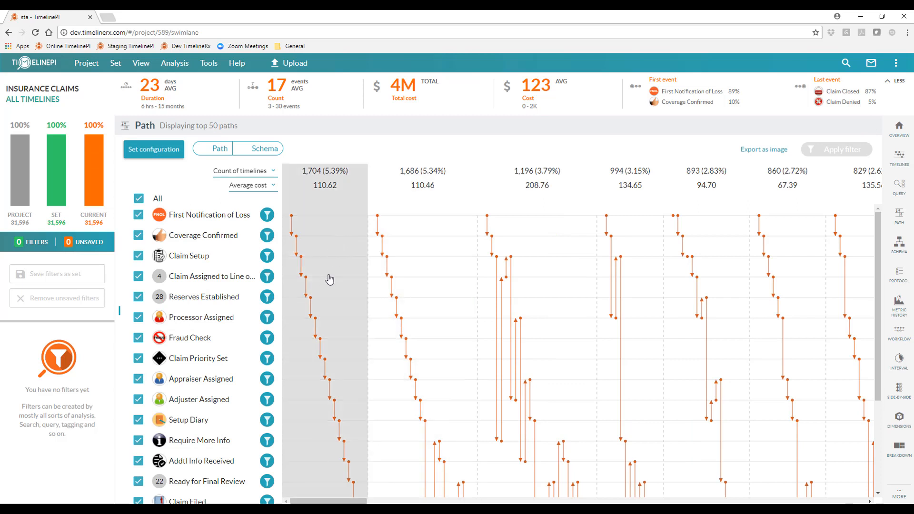
Switch the path analysis to its Schema display and open the Timelines view.
{"action": "left_click", "coordinate": [261, 150]}
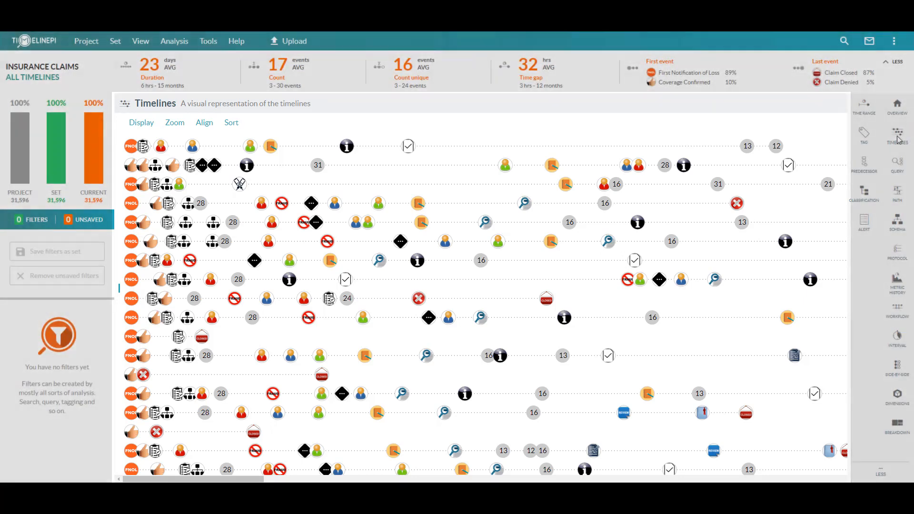
{"action": "left_click", "coordinate": [897, 139]}
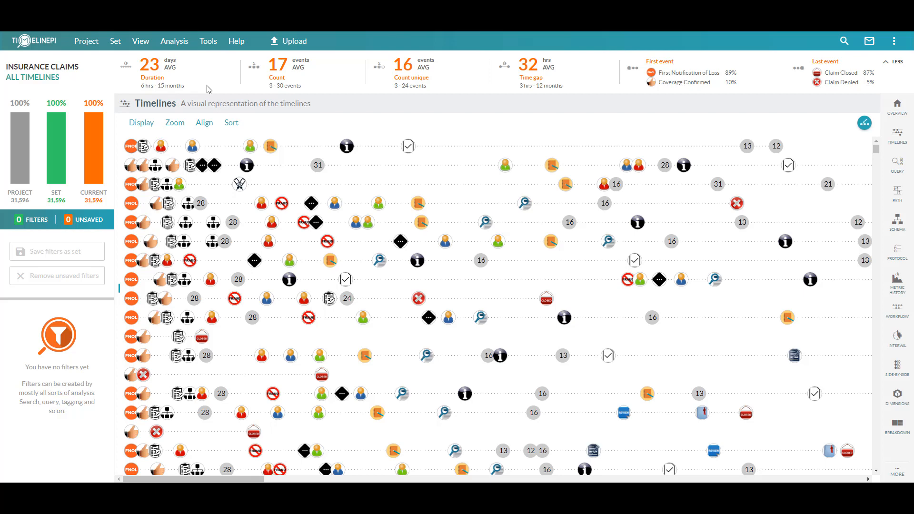
In the timeline duration filter, set the minimum to 42 days and break the distribution down by Adjuster Assigned / Adjuster.
{"action": "left_click", "coordinate": [160, 73]}
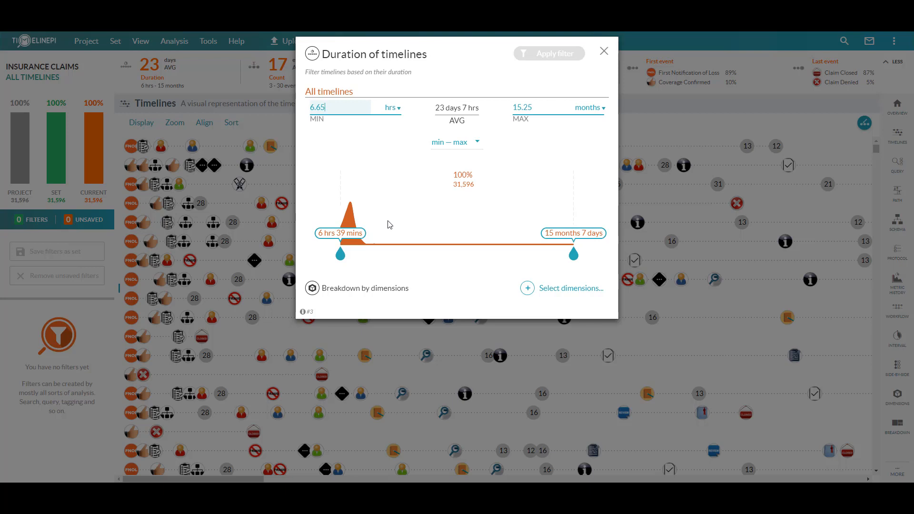
{"action": "left_click_drag", "start_coordinate": [341, 255], "coordinate": [362, 256]}
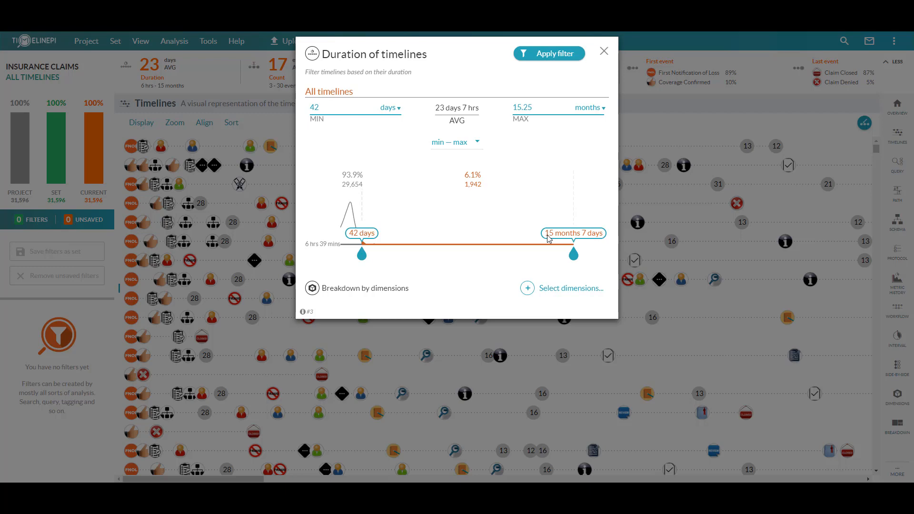
{"action": "left_click", "coordinate": [588, 289]}
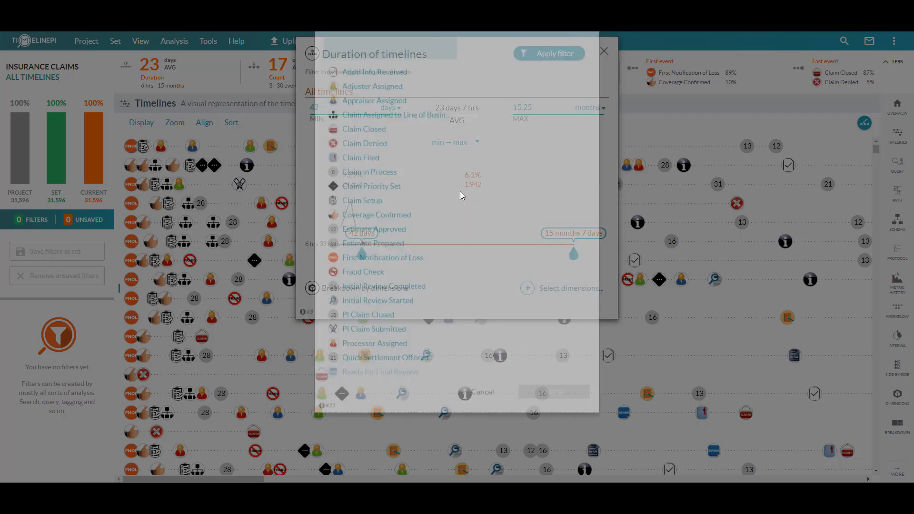
{"action": "left_click", "coordinate": [389, 154]}
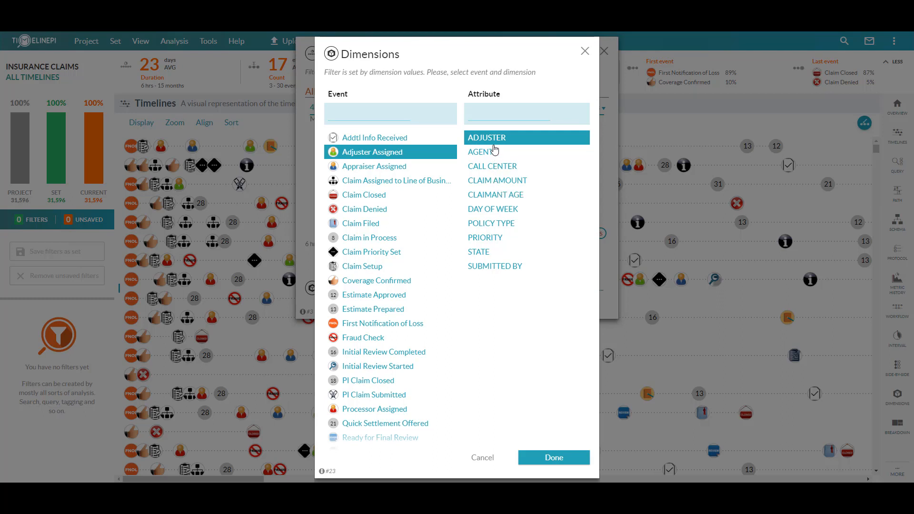
{"action": "left_click", "coordinate": [554, 458]}
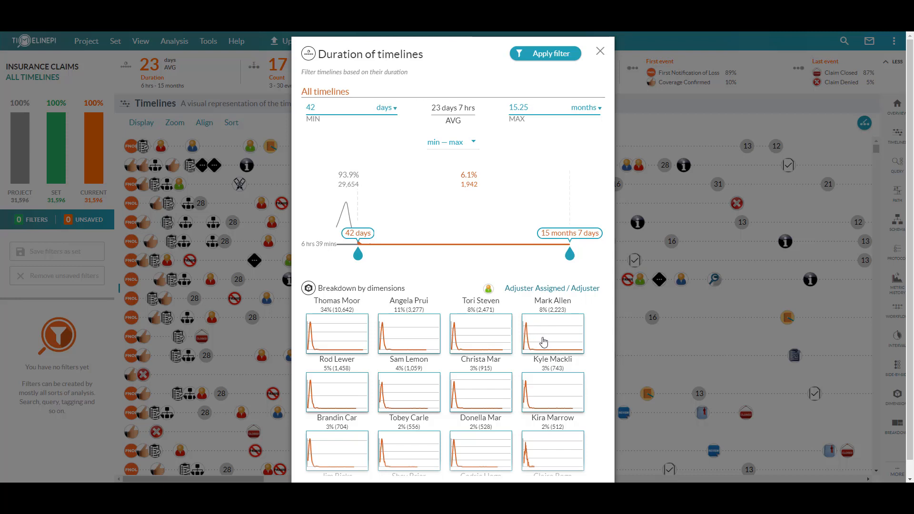
Compare the duration charts per adjuster and inspect the widely spread distribution of the adjuster with 469 timelines.
{"action": "scroll", "coordinate": [540, 341], "scroll_direction": "down", "scroll_amount": 2}
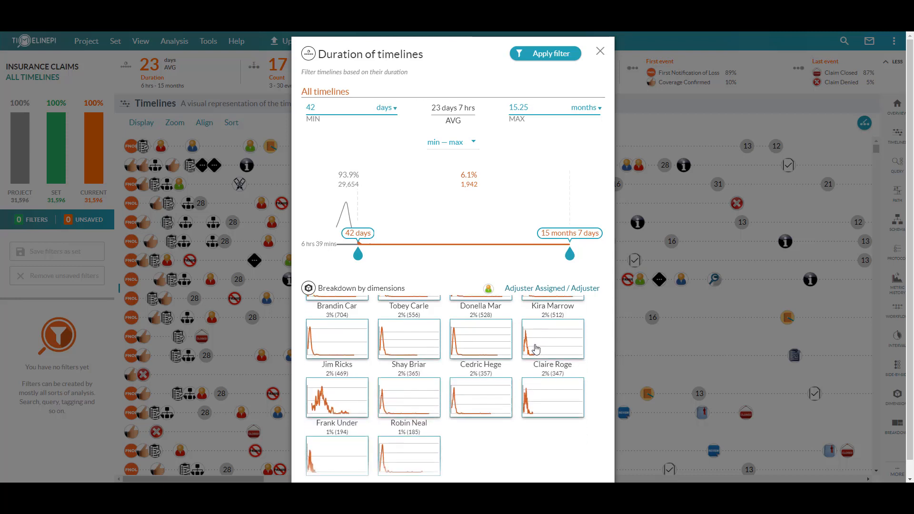
{"action": "scroll", "coordinate": [533, 351], "scroll_direction": "up", "scroll_amount": 2}
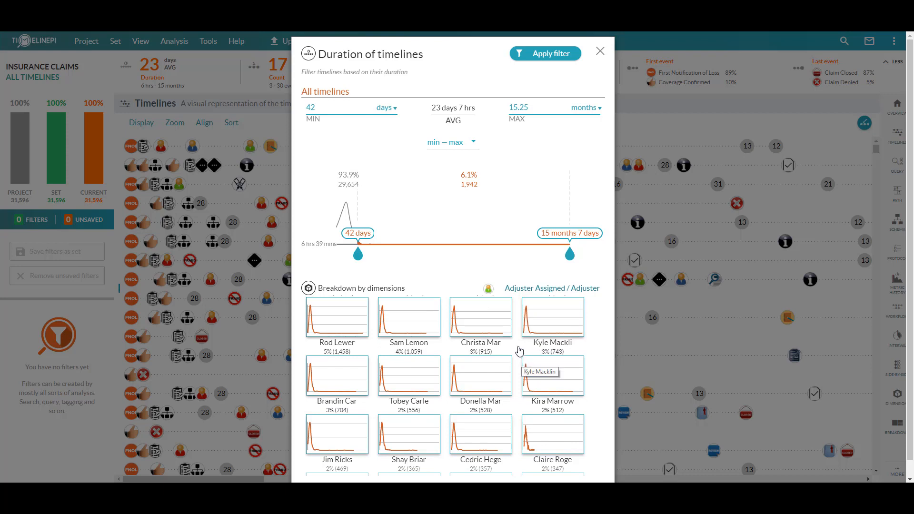
{"action": "scroll", "coordinate": [517, 352], "scroll_direction": "down", "scroll_amount": 1}
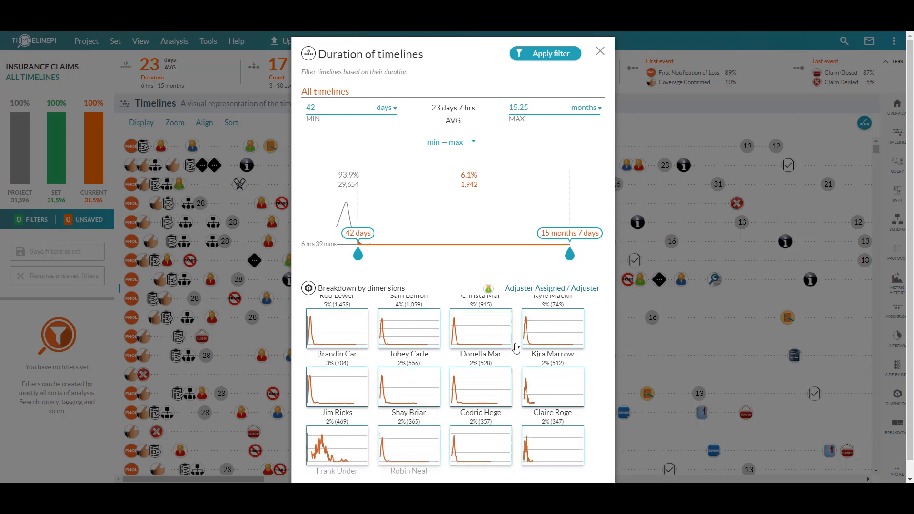
{"action": "left_click", "coordinate": [339, 435]}
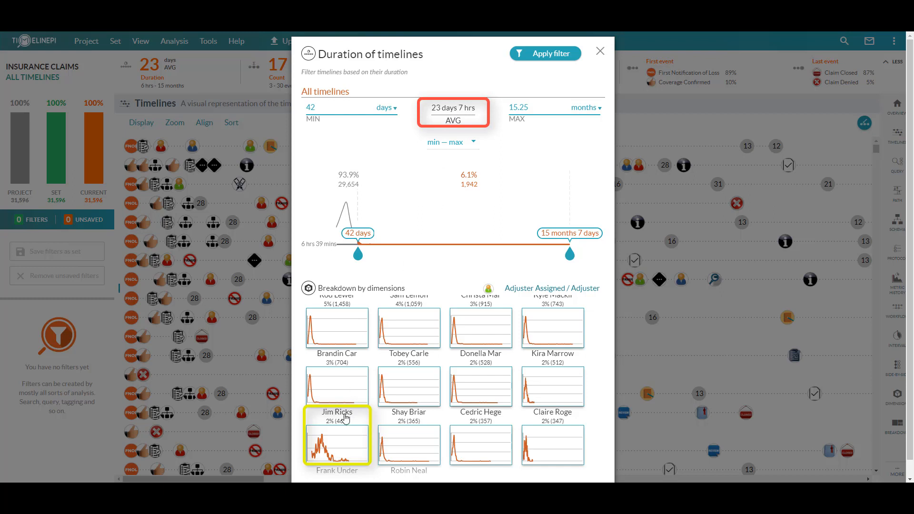
{"action": "left_click", "coordinate": [337, 443]}
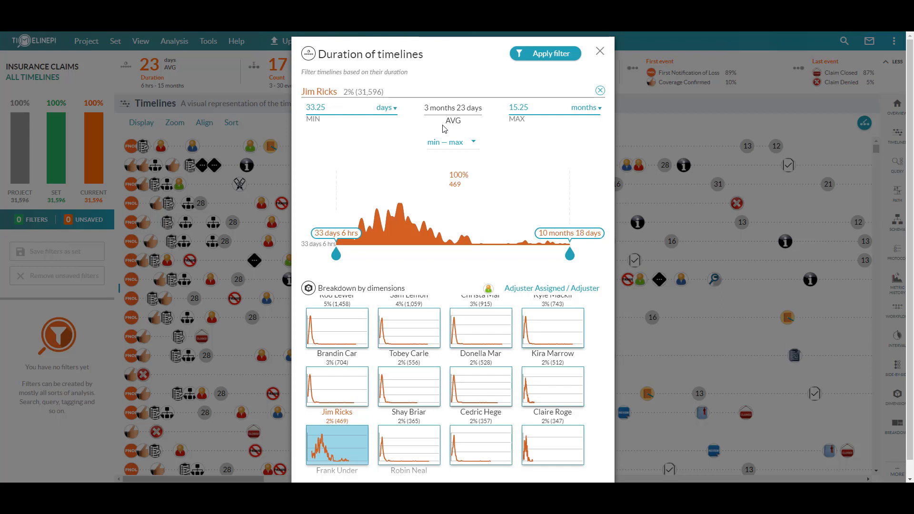
Clear the adjuster selection and filter the timelines to a minimum duration of 42 days.
{"action": "left_click", "coordinate": [600, 91]}
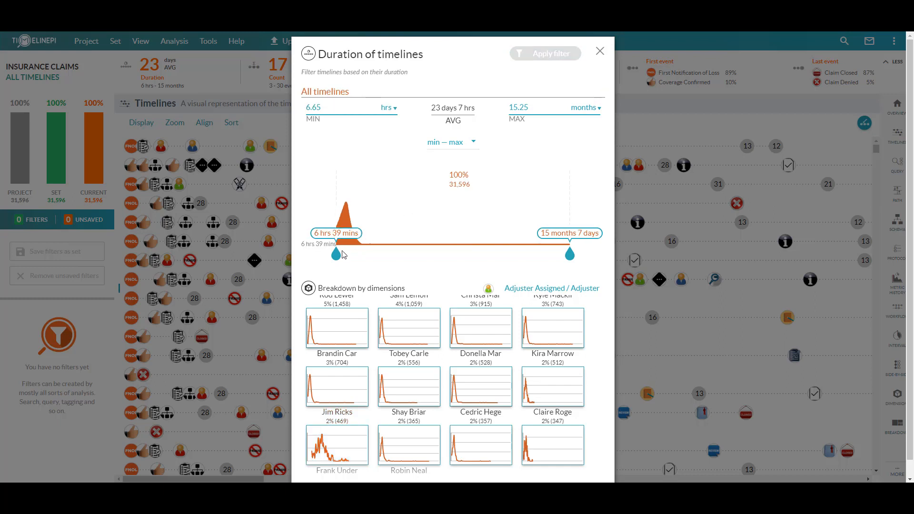
{"action": "left_click_drag", "start_coordinate": [336, 254], "coordinate": [359, 254]}
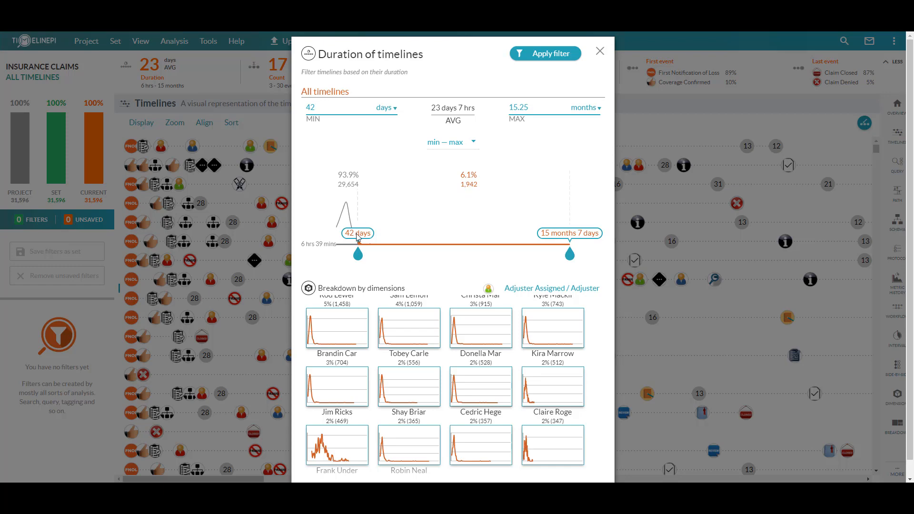
{"action": "left_click", "coordinate": [548, 55]}
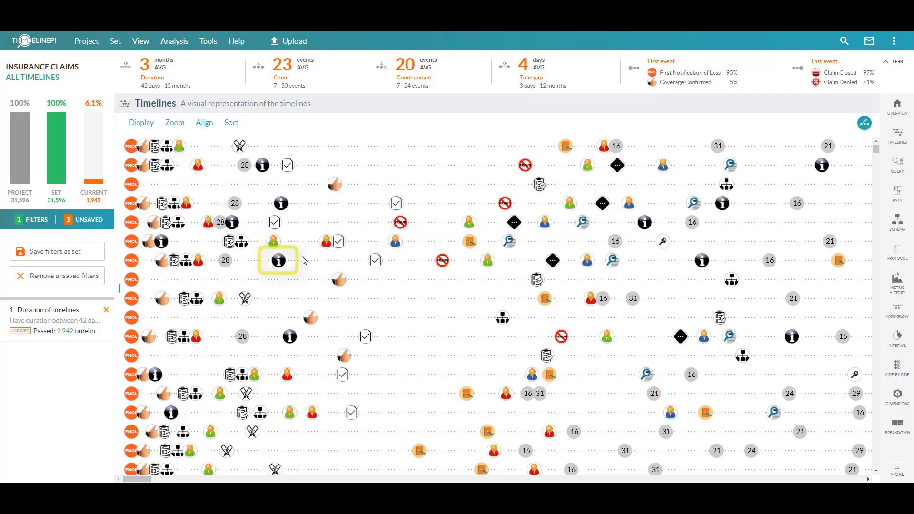
Open the Require More Info event's details, try an occurrence range of 3 to 4 per timeline, and restore the range to 0 to 4.
{"action": "mouse_move", "coordinate": [279, 261]}
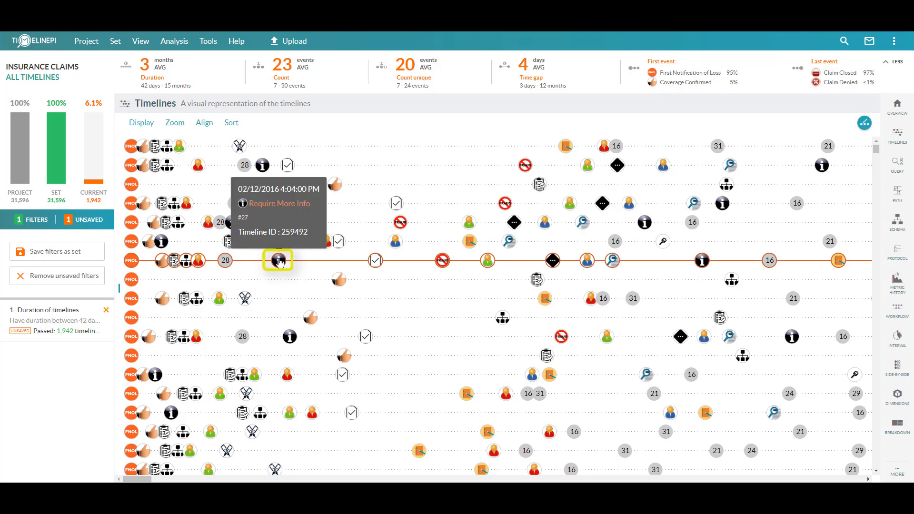
{"action": "left_click", "coordinate": [278, 261]}
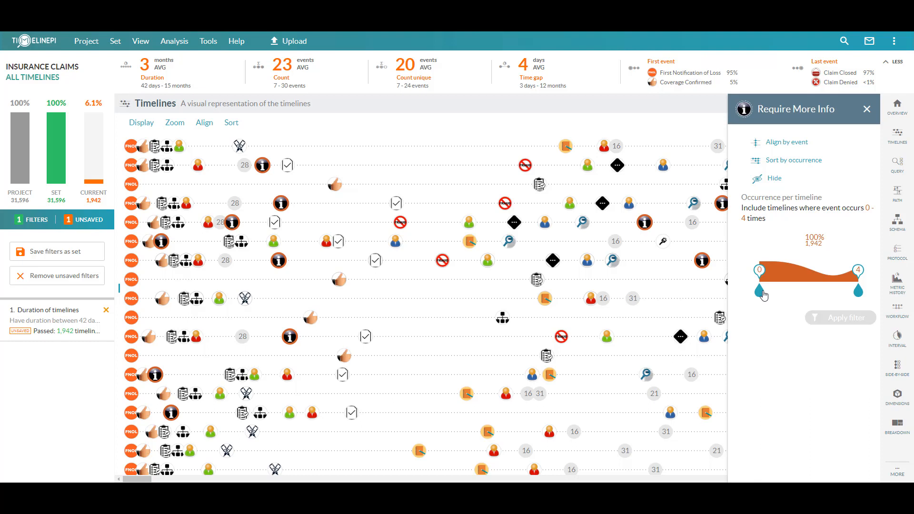
{"action": "left_click_drag", "start_coordinate": [764, 295], "coordinate": [830, 293]}
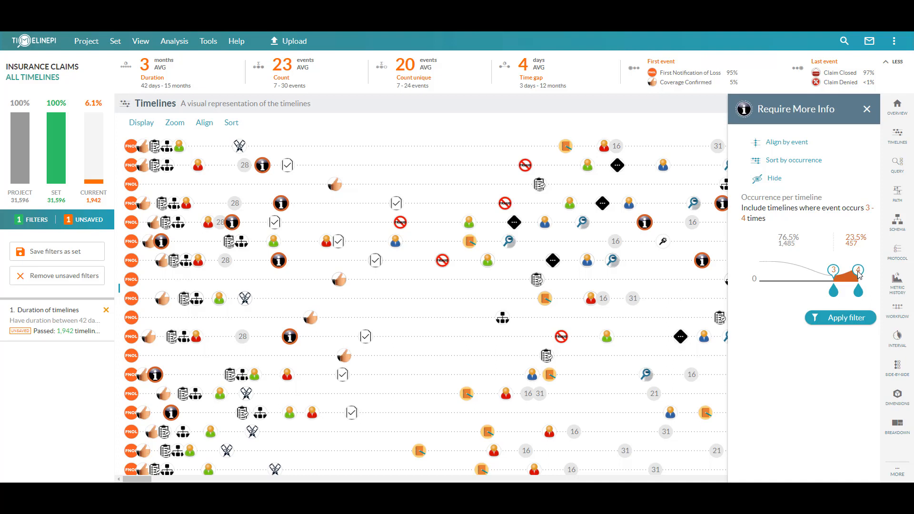
{"action": "left_click_drag", "start_coordinate": [833, 291], "coordinate": [760, 292]}
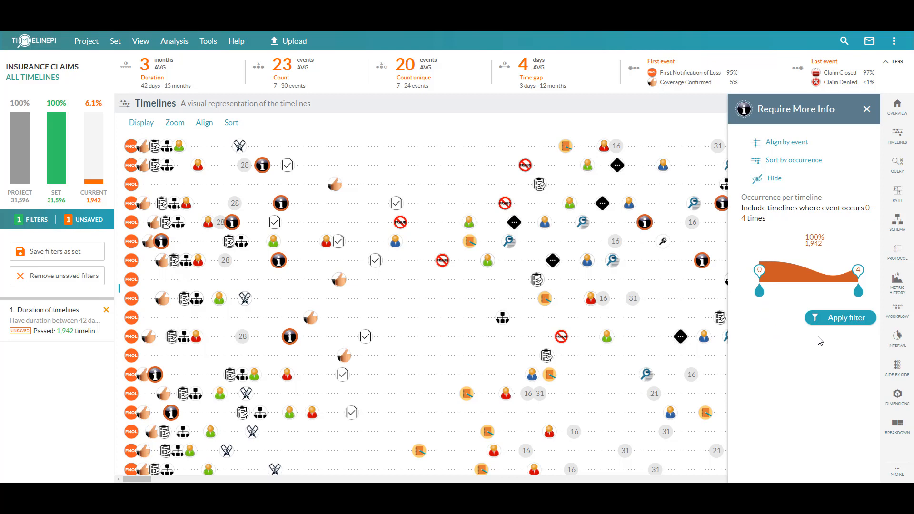
Examine the time between Require More Info and Addtl Info Received in the Interval analysis, and open the Breakdown by dimensions.
{"action": "left_click", "coordinate": [904, 342]}
{"action": "left_click", "coordinate": [898, 340]}
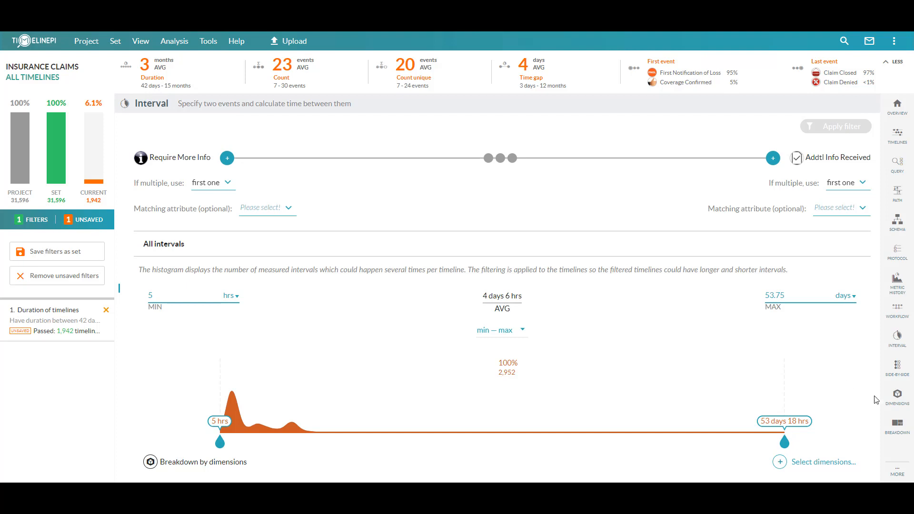
{"action": "left_click", "coordinate": [897, 425]}
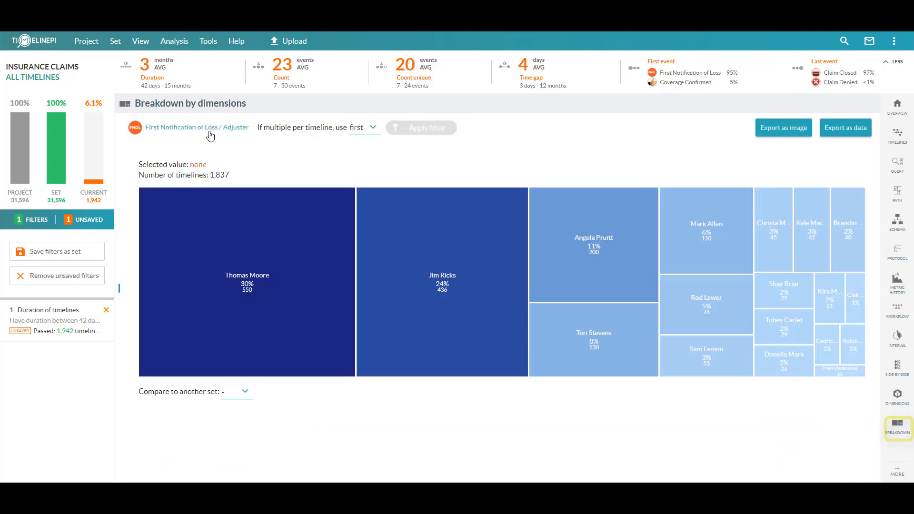
Break down the timelines by the Agent attribute of First Notification of Loss and filter to the agent with 712 timelines.
{"action": "left_click", "coordinate": [219, 129]}
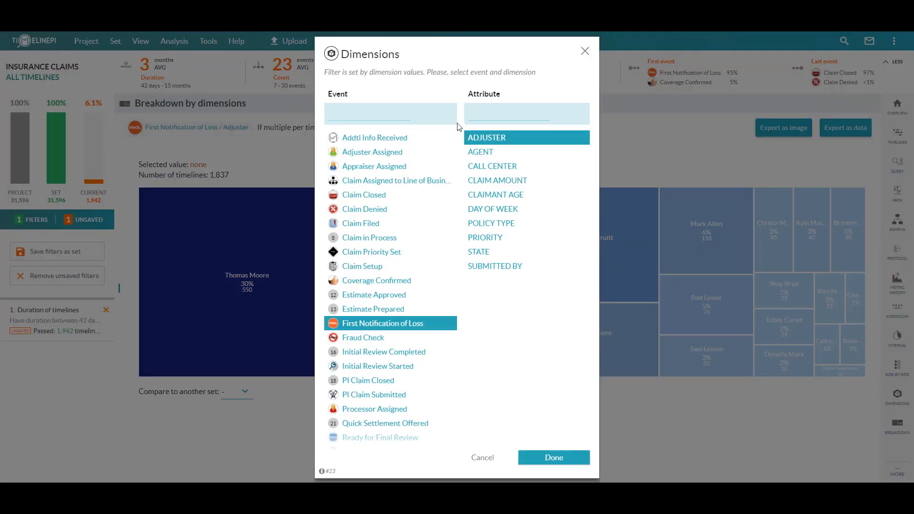
{"action": "left_click", "coordinate": [489, 153]}
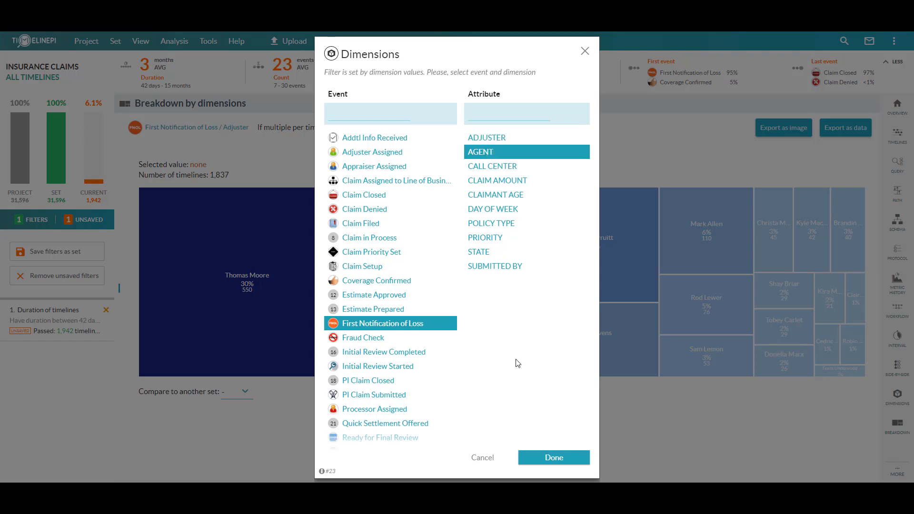
{"action": "left_click", "coordinate": [542, 458]}
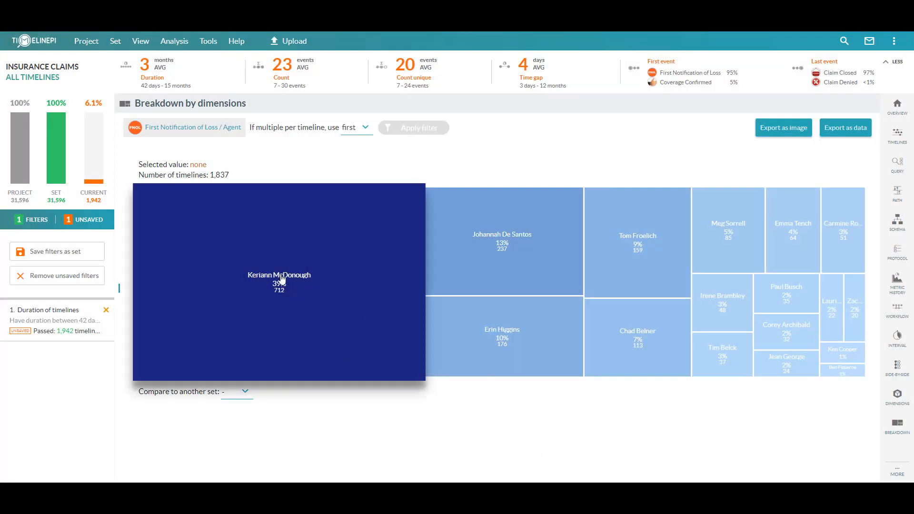
{"action": "mouse_move", "coordinate": [286, 292]}
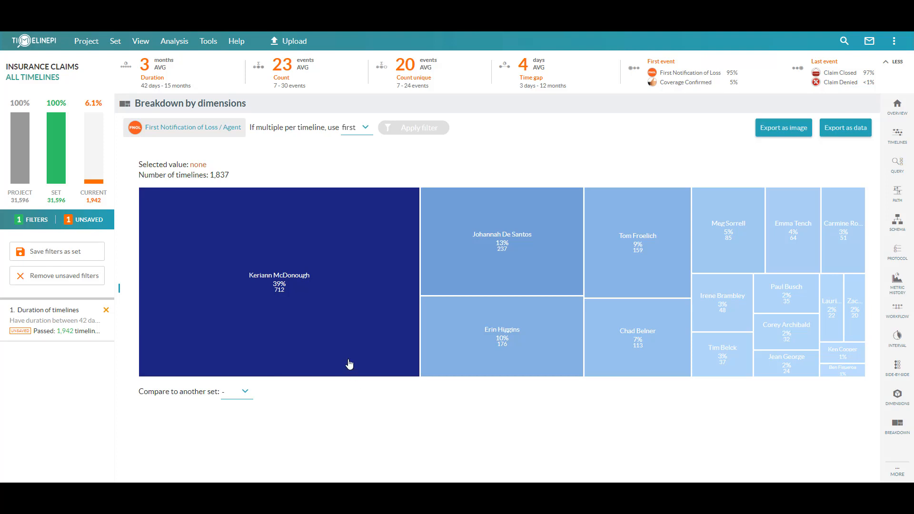
{"action": "left_click", "coordinate": [278, 282]}
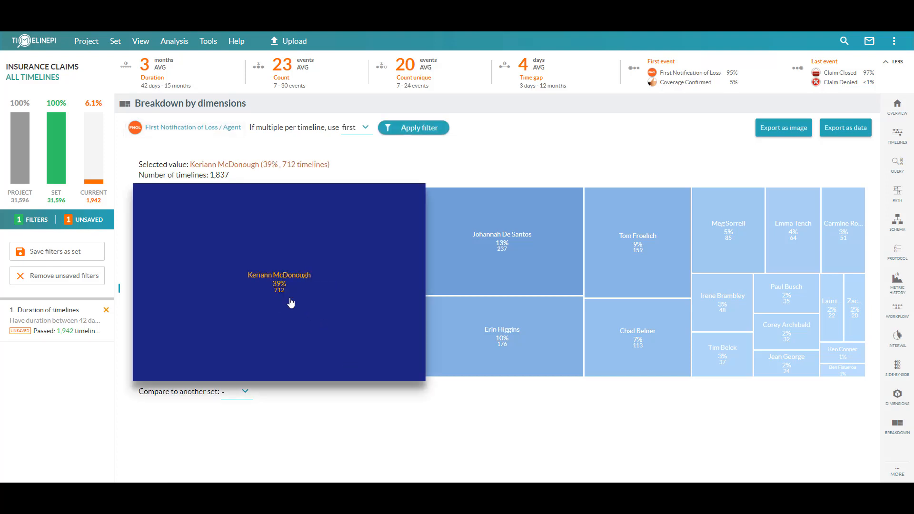
{"action": "left_click", "coordinate": [411, 128]}
Open the visual timelines and start a query with Coverage Confirmed as its first event.
{"action": "left_click", "coordinate": [898, 136]}
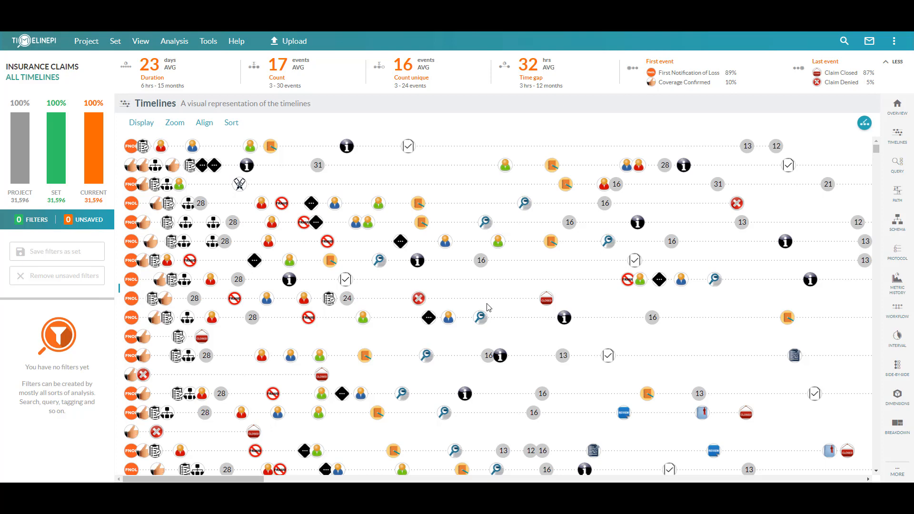
{"action": "left_click", "coordinate": [897, 164]}
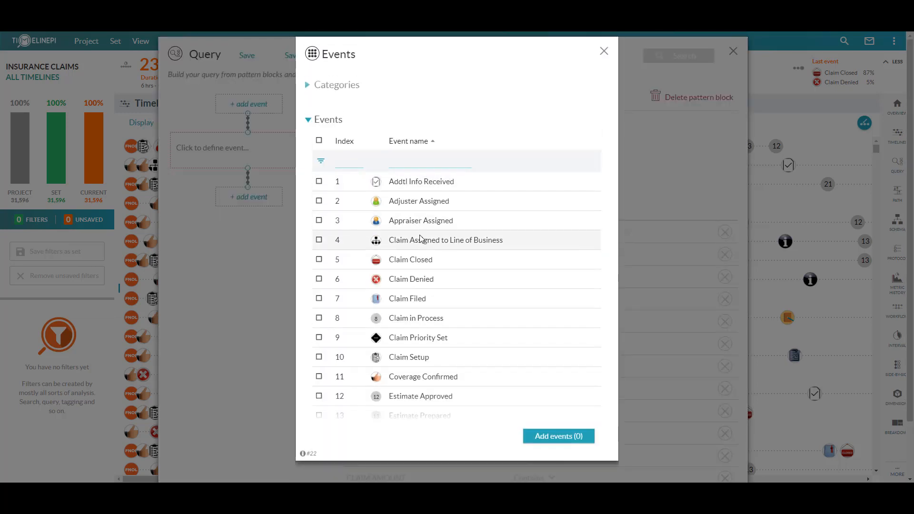
{"action": "scroll", "coordinate": [421, 242], "scroll_direction": "down", "scroll_amount": 1}
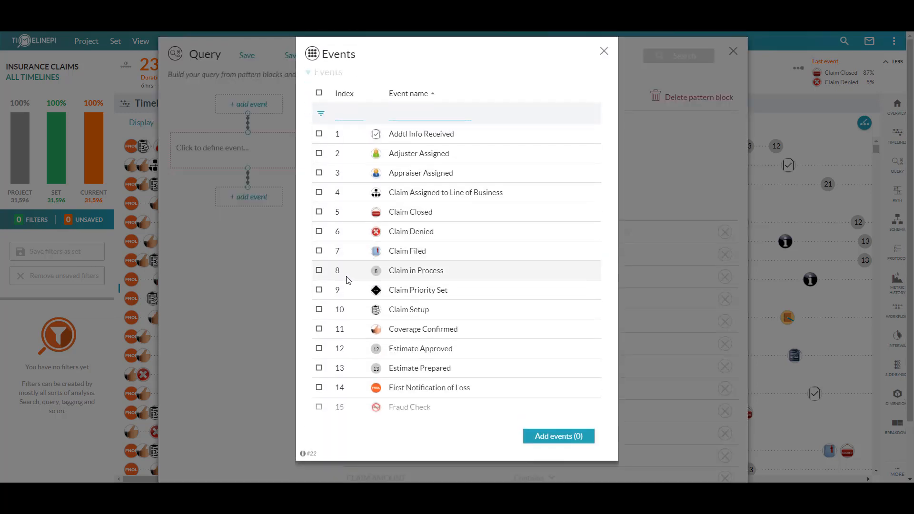
{"action": "left_click", "coordinate": [320, 329]}
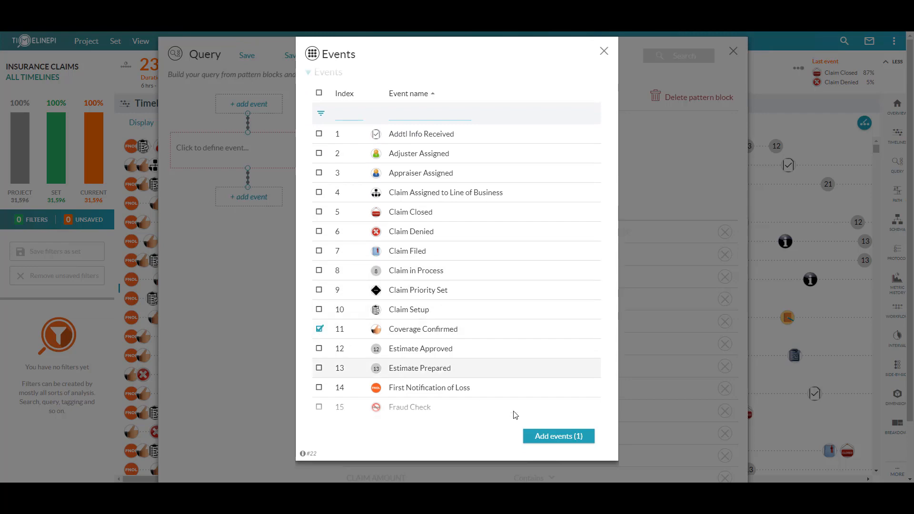
{"action": "left_click", "coordinate": [573, 436]}
Add Rental Car Issued and Claim Denied to the query as the events following Coverage Confirmed.
{"action": "left_click", "coordinate": [272, 204]}
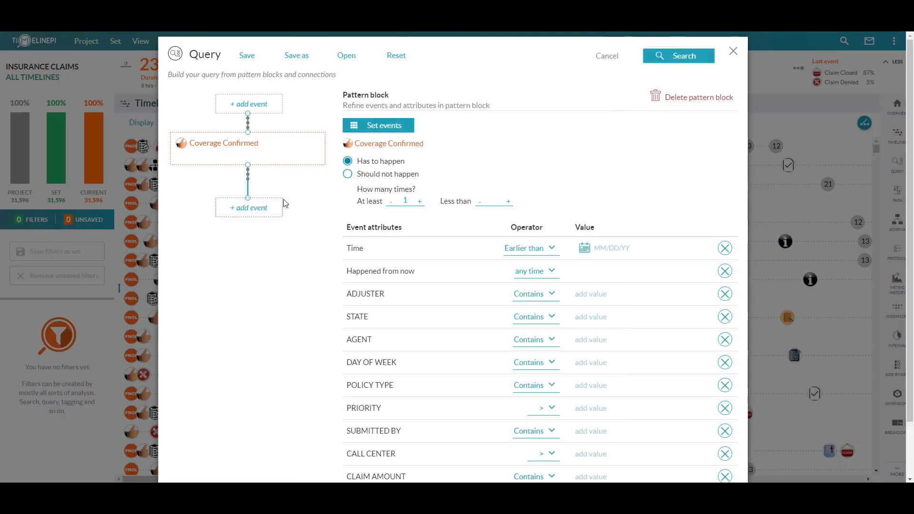
{"action": "scroll", "coordinate": [378, 300], "scroll_direction": "down", "scroll_amount": 5}
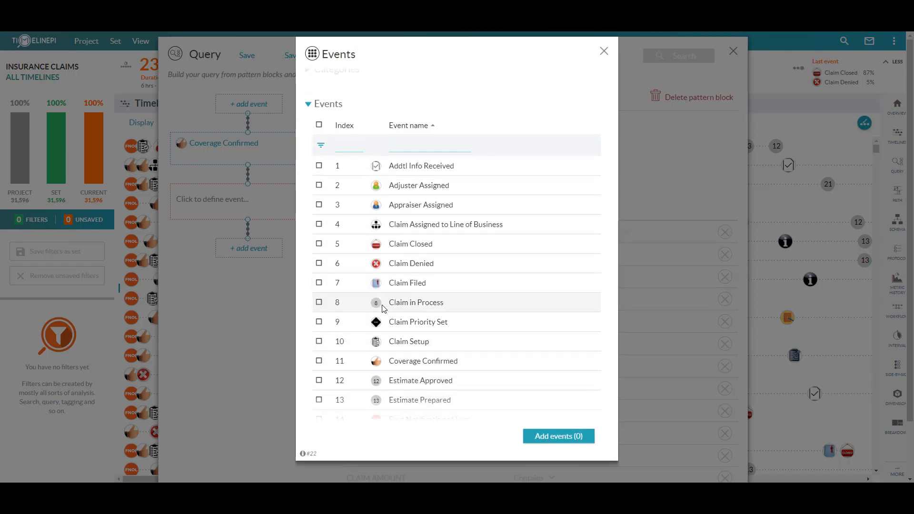
{"action": "left_click", "coordinate": [319, 412]}
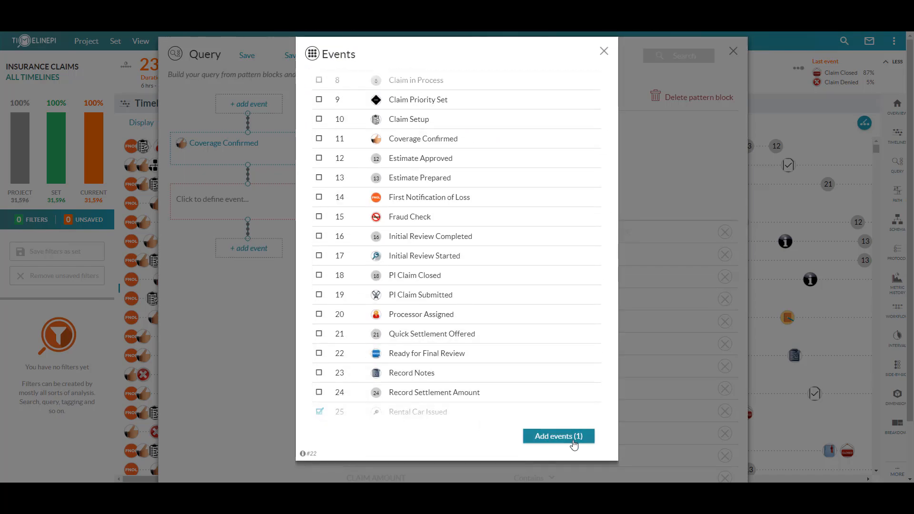
{"action": "left_click", "coordinate": [573, 436]}
{"action": "left_click", "coordinate": [276, 253]}
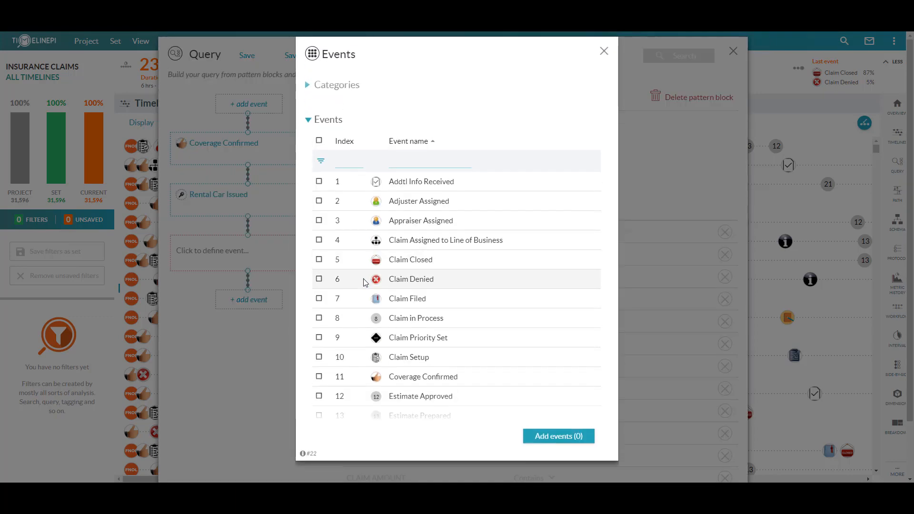
{"action": "left_click", "coordinate": [365, 282]}
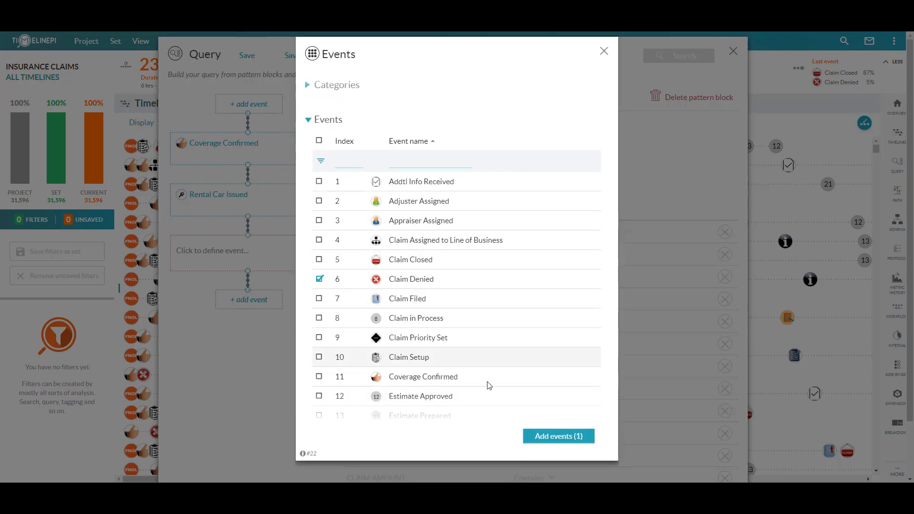
{"action": "left_click", "coordinate": [556, 436]}
Set Coverage Confirmed to Should not happen in the query and run the search.
{"action": "left_click", "coordinate": [280, 158]}
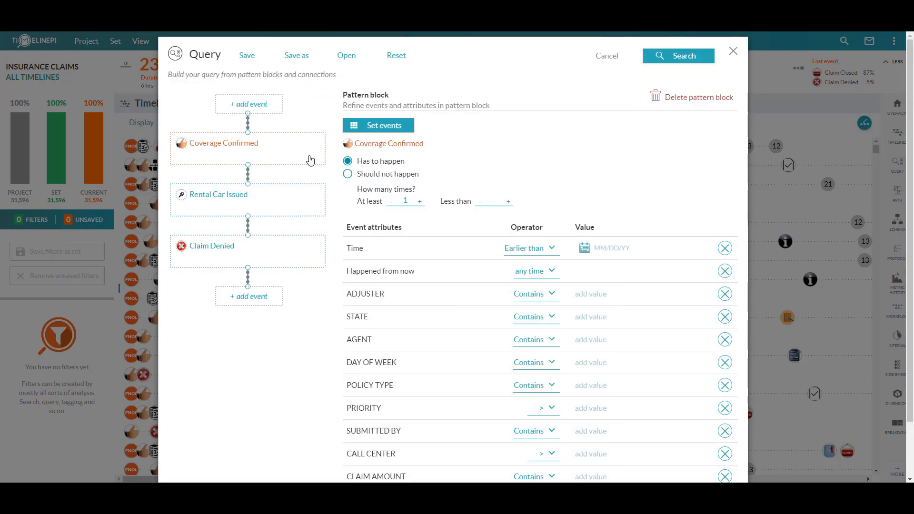
{"action": "left_click", "coordinate": [348, 175]}
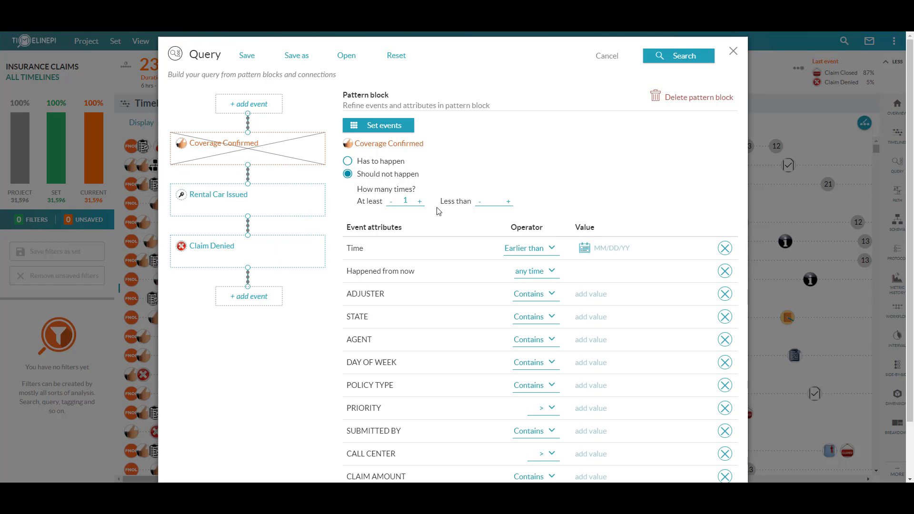
{"action": "left_click", "coordinate": [677, 59]}
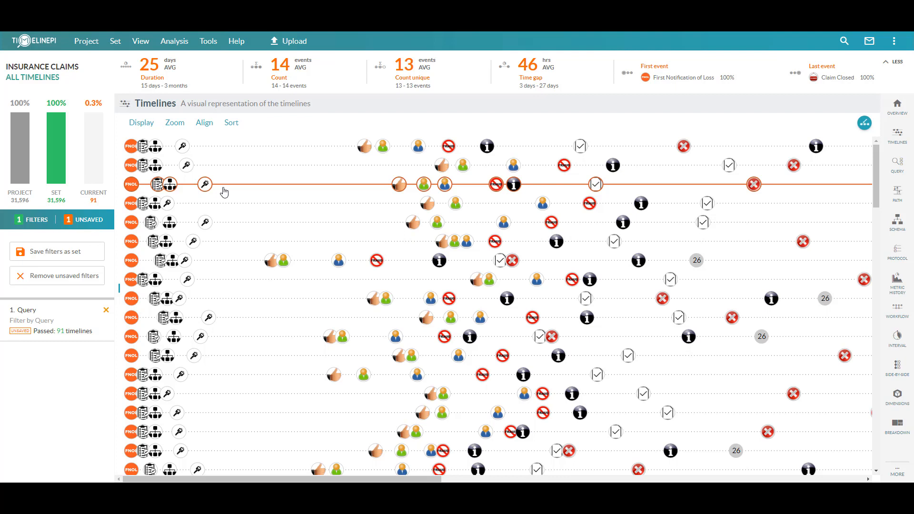
Reopen the query and add Rental Car Returned as the event after Claim Denied.
{"action": "left_click", "coordinate": [898, 164]}
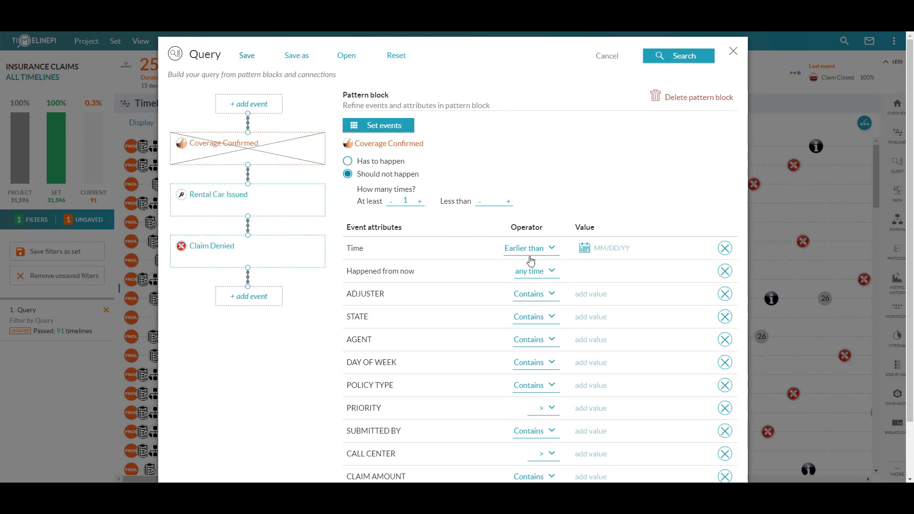
{"action": "scroll", "coordinate": [593, 305], "scroll_direction": "down", "scroll_amount": 2}
{"action": "scroll", "coordinate": [592, 301], "scroll_direction": "up", "scroll_amount": 1}
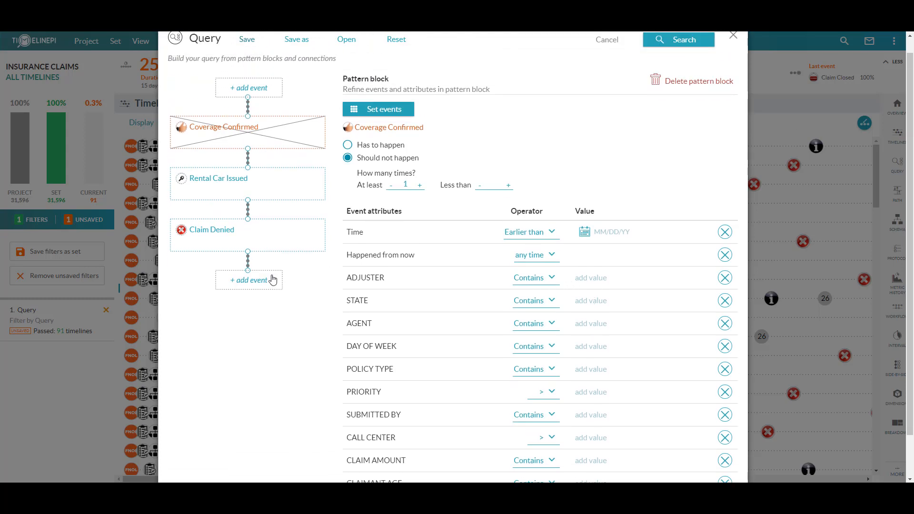
{"action": "left_click", "coordinate": [267, 283]}
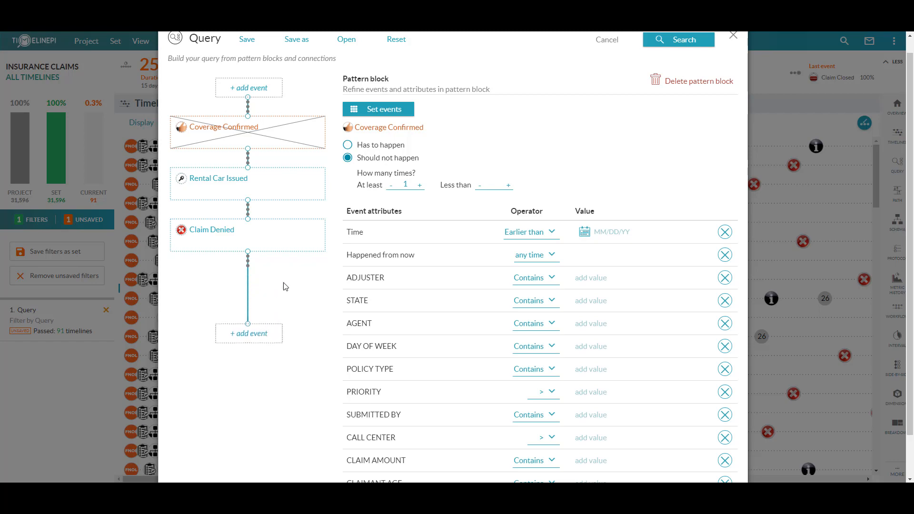
{"action": "left_click", "coordinate": [285, 286]}
{"action": "scroll", "coordinate": [414, 309], "scroll_direction": "down", "scroll_amount": 5}
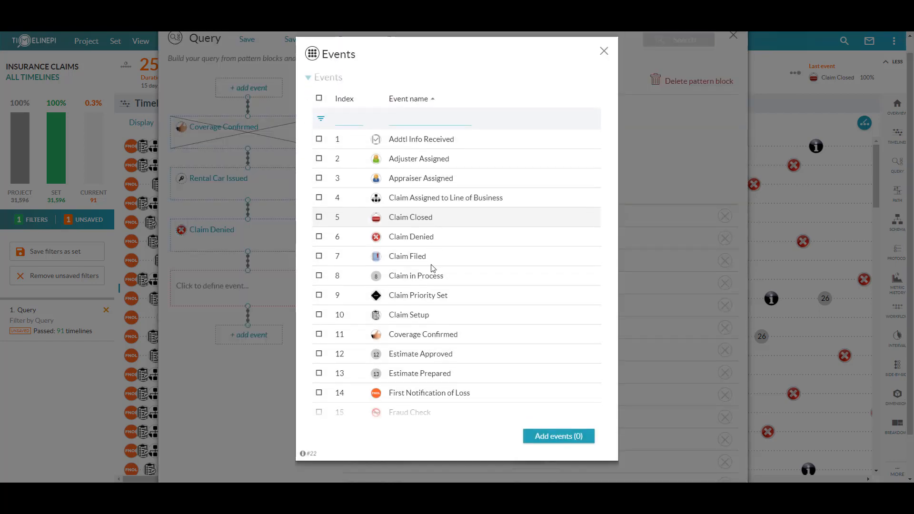
{"action": "left_click", "coordinate": [418, 383]}
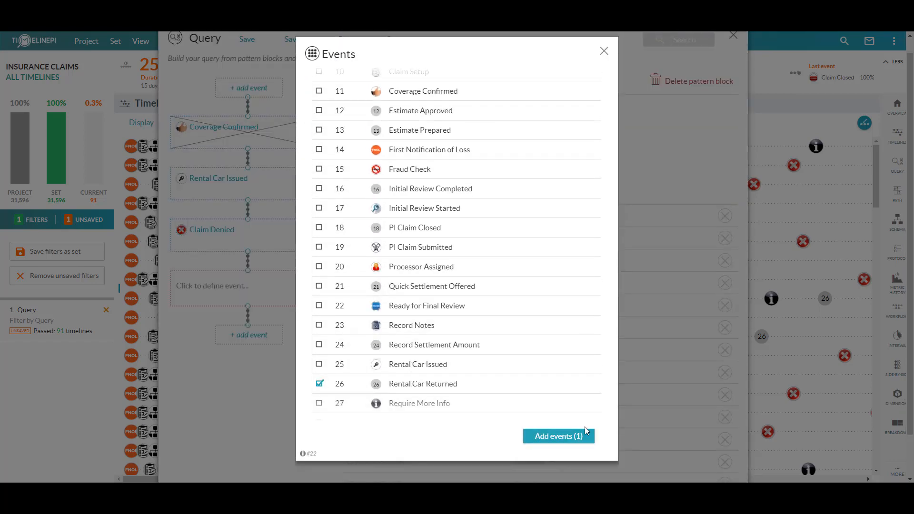
{"action": "left_click", "coordinate": [585, 436]}
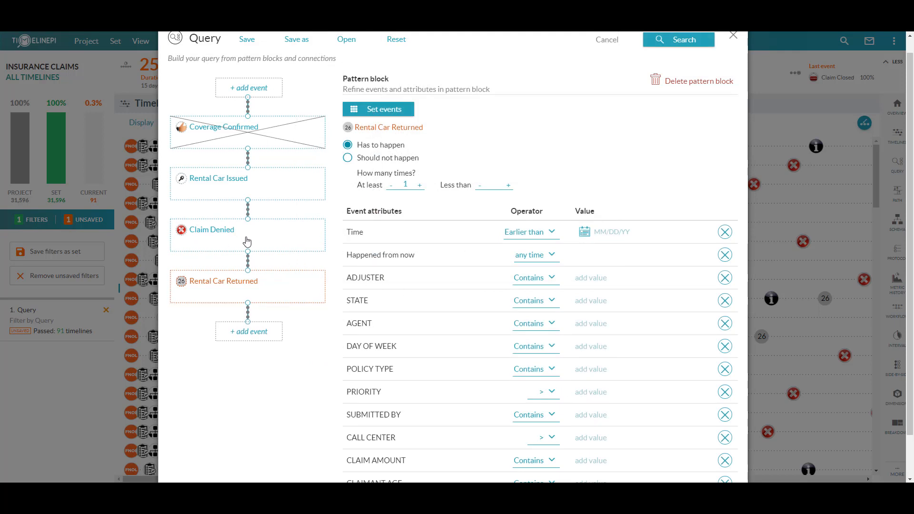
Require at least 4 days between Claim Denied and Rental Car Returned, run the search, and review the query definition.
{"action": "left_click", "coordinate": [249, 260]}
{"action": "left_click", "coordinate": [434, 163]}
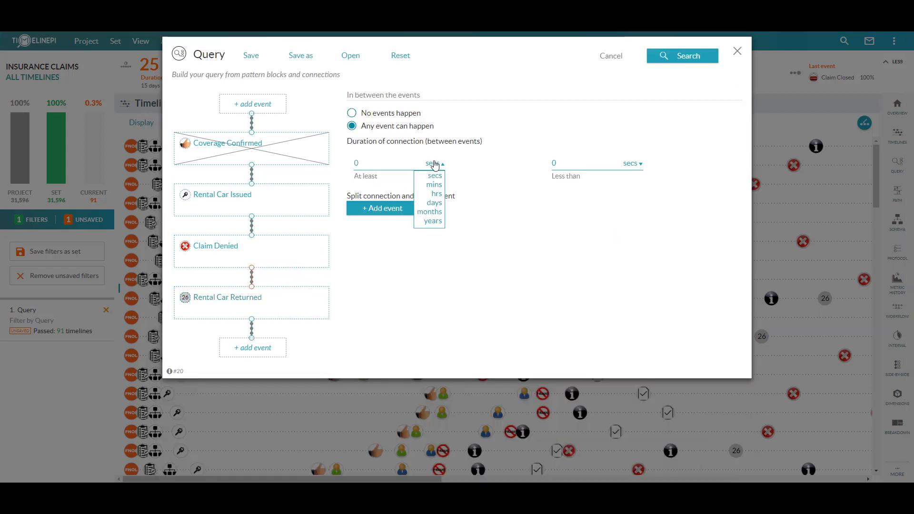
{"action": "left_click", "coordinate": [434, 203]}
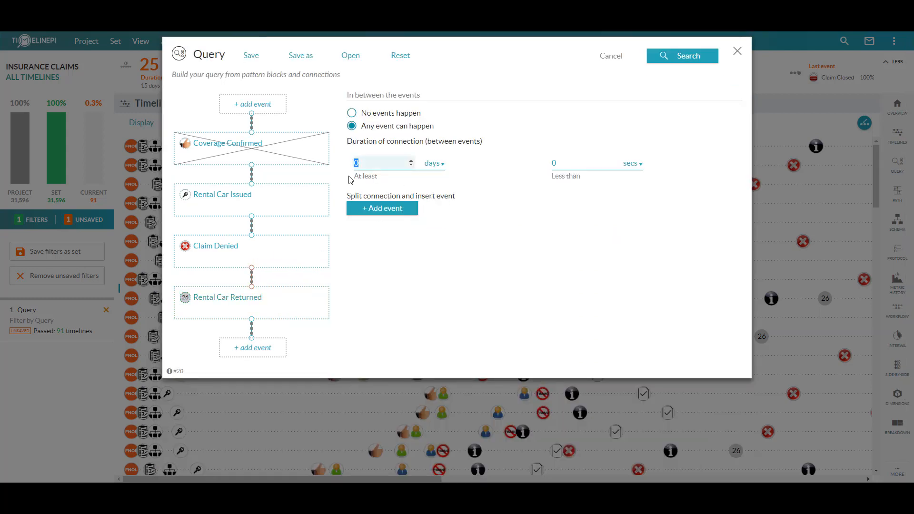
{"action": "type", "text": "4"}
{"action": "left_click", "coordinate": [695, 59]}
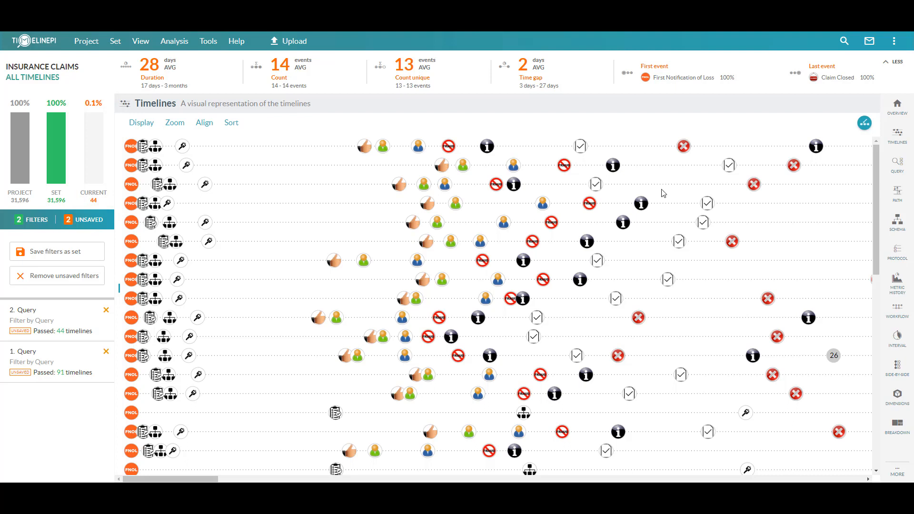
{"action": "left_click", "coordinate": [898, 166]}
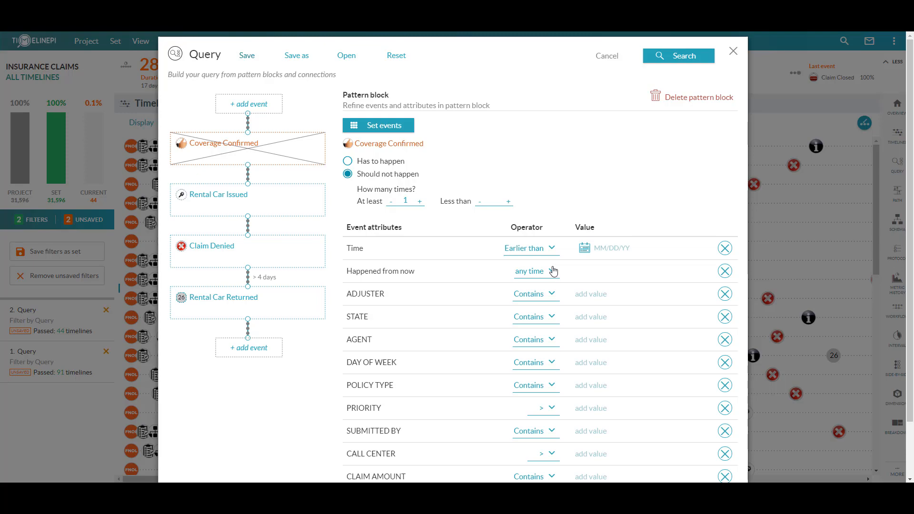
{"action": "left_click", "coordinate": [734, 52]}
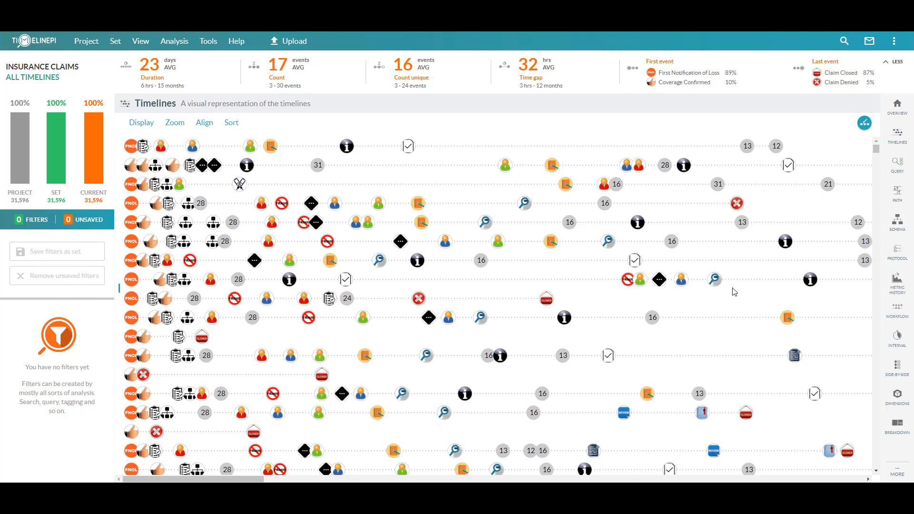
Show the Salvage Protocol's violations and hide the Total Loss Confirmed wrong position and Salvage Complete missing step entries.
{"action": "left_click", "coordinate": [901, 254]}
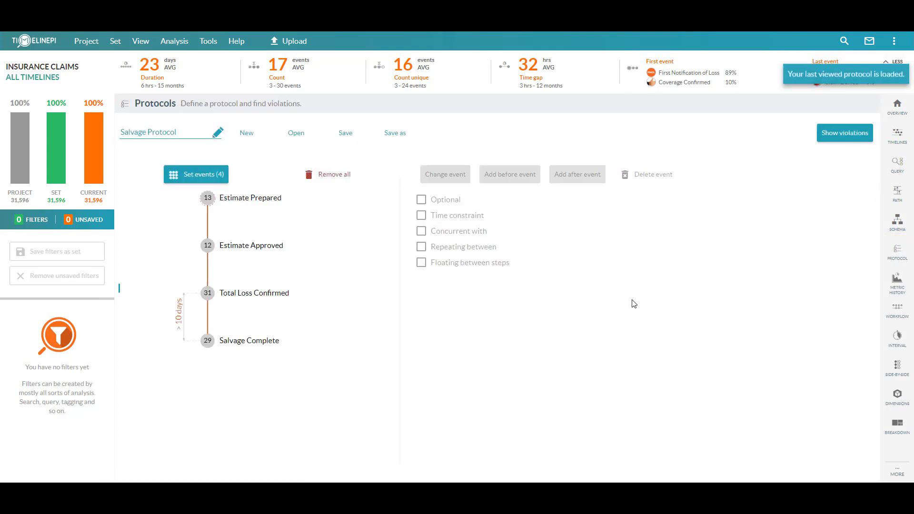
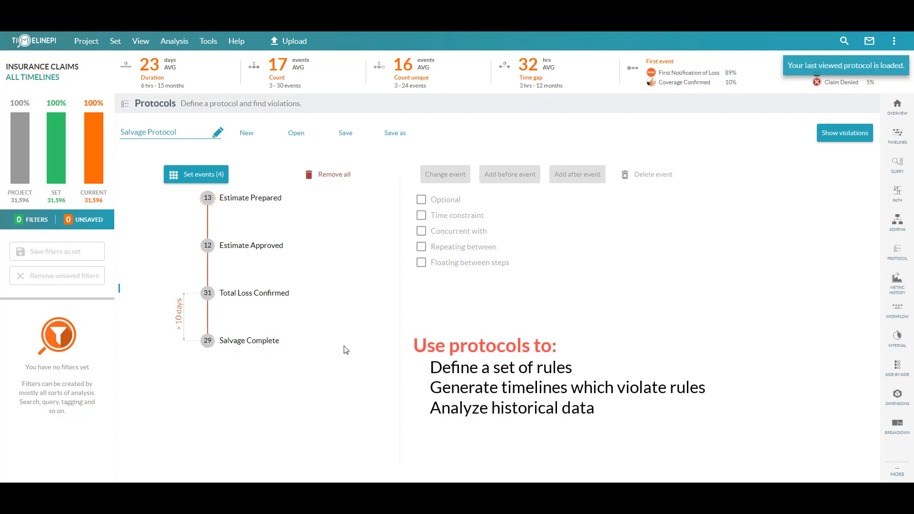
{"action": "left_click", "coordinate": [834, 138]}
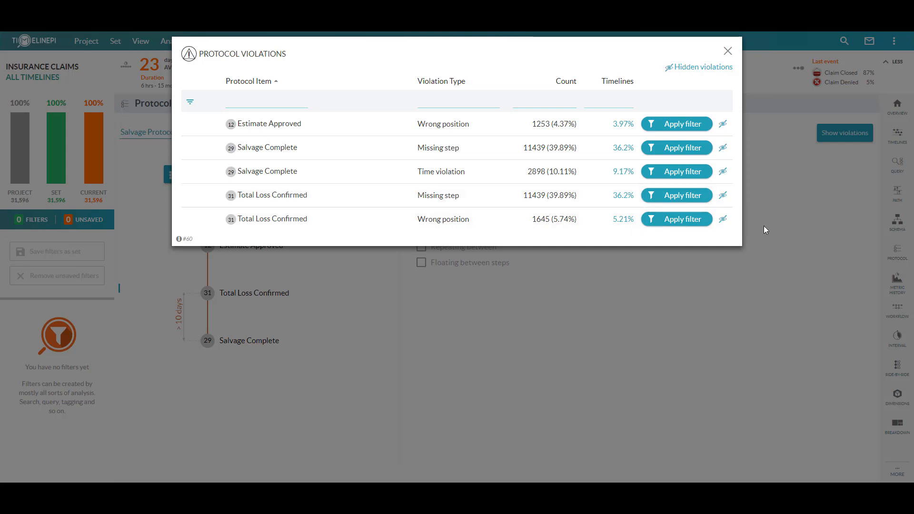
{"action": "left_click", "coordinate": [723, 219]}
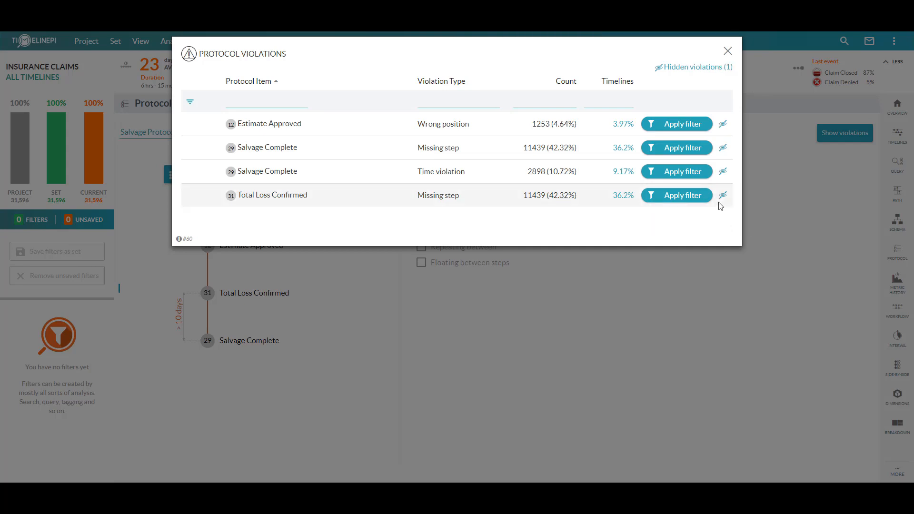
{"action": "left_click", "coordinate": [724, 151]}
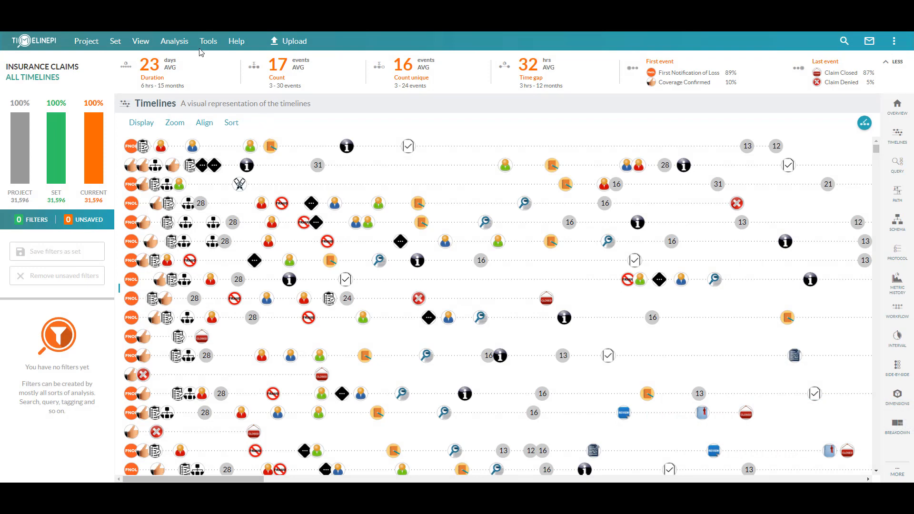
Open the Demo Dash dashboard to view the claim charts and averages.
{"action": "left_click", "coordinate": [138, 45]}
{"action": "mouse_move", "coordinate": [180, 104]}
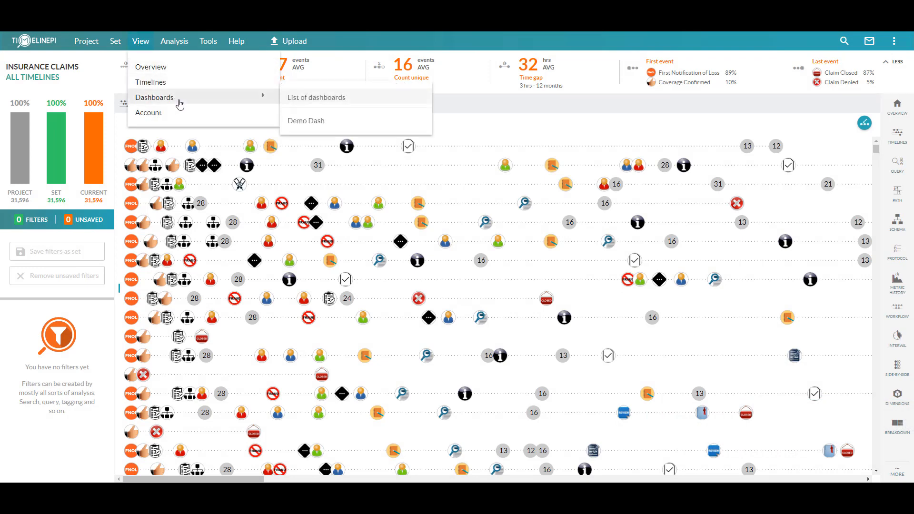
{"action": "left_click", "coordinate": [297, 121]}
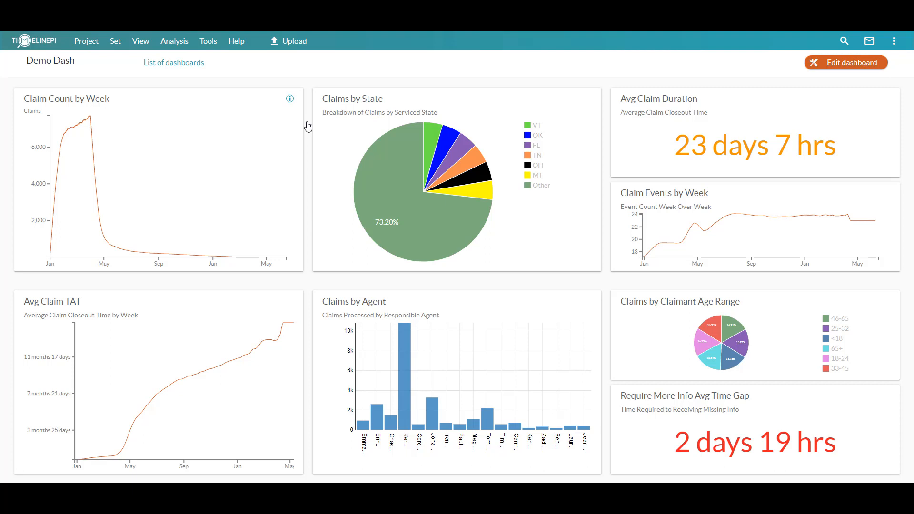
Enlarge the Claims by State chart to inspect its state breakdown, and return to the dashboard.
{"action": "left_click", "coordinate": [337, 146]}
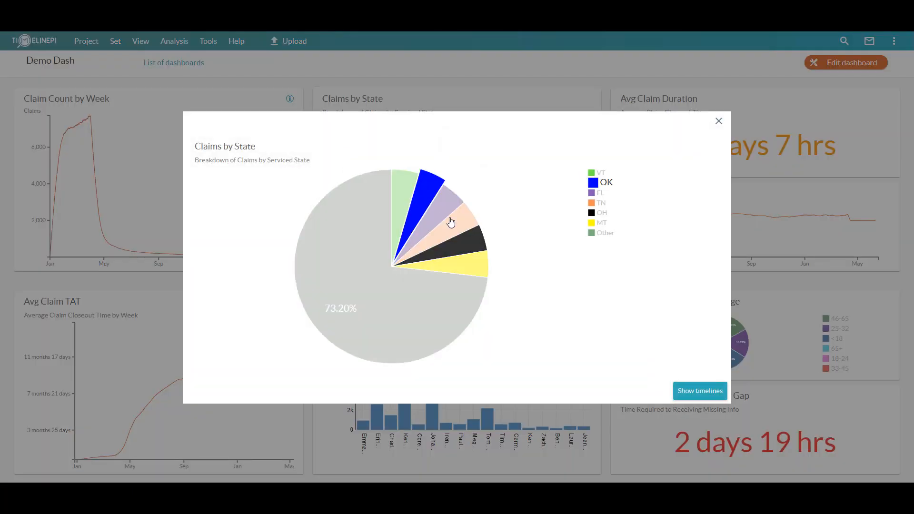
{"action": "left_click", "coordinate": [694, 391]}
{"action": "left_click", "coordinate": [718, 123]}
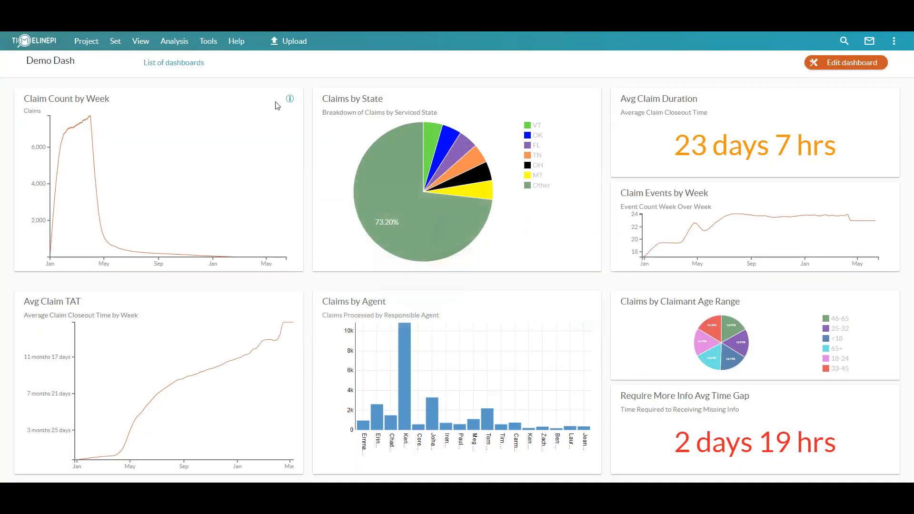
Put the Demo Dash dashboard into editing, review its layout grid and widget options without changing them, and finish editing.
{"action": "left_click", "coordinate": [826, 68]}
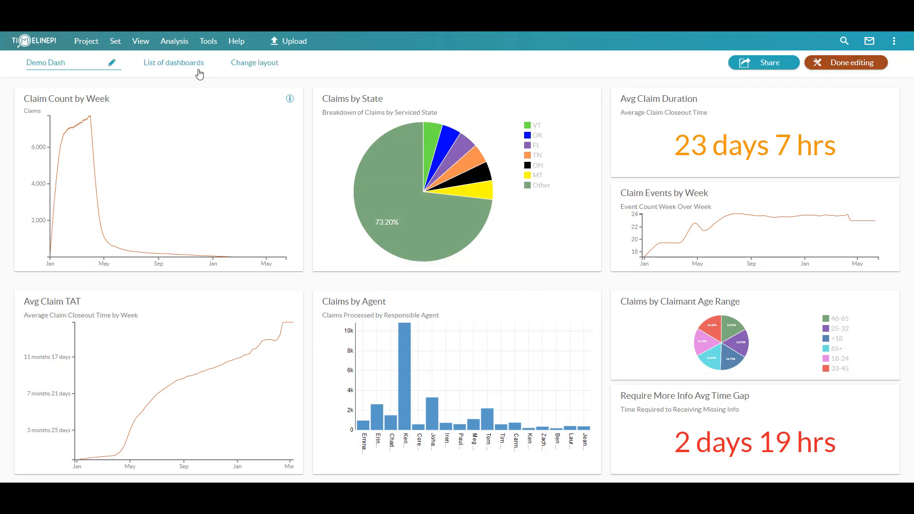
{"action": "left_click", "coordinate": [246, 67]}
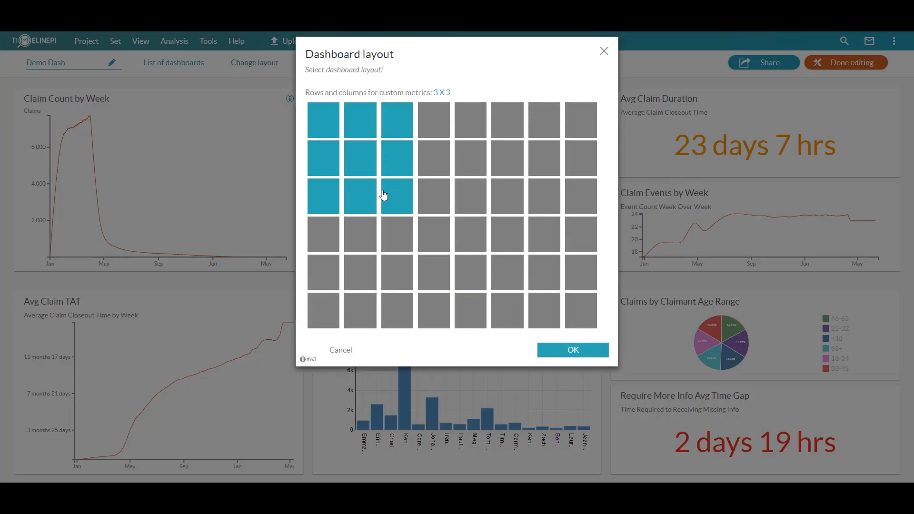
{"action": "left_click", "coordinate": [604, 52]}
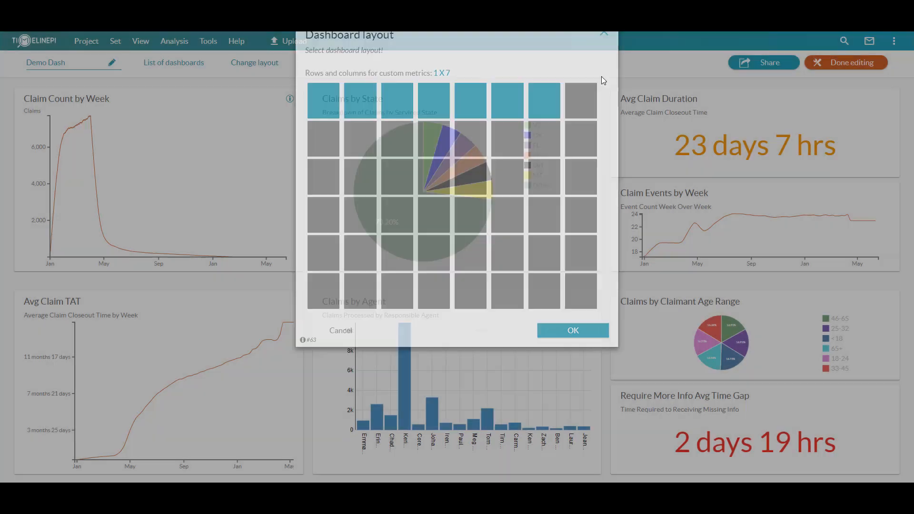
{"action": "mouse_move", "coordinate": [708, 332]}
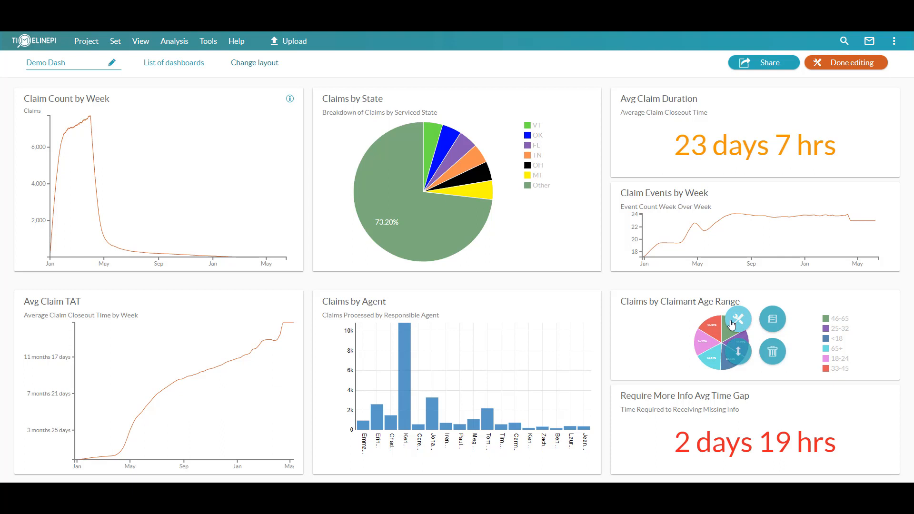
{"action": "left_click", "coordinate": [852, 65]}
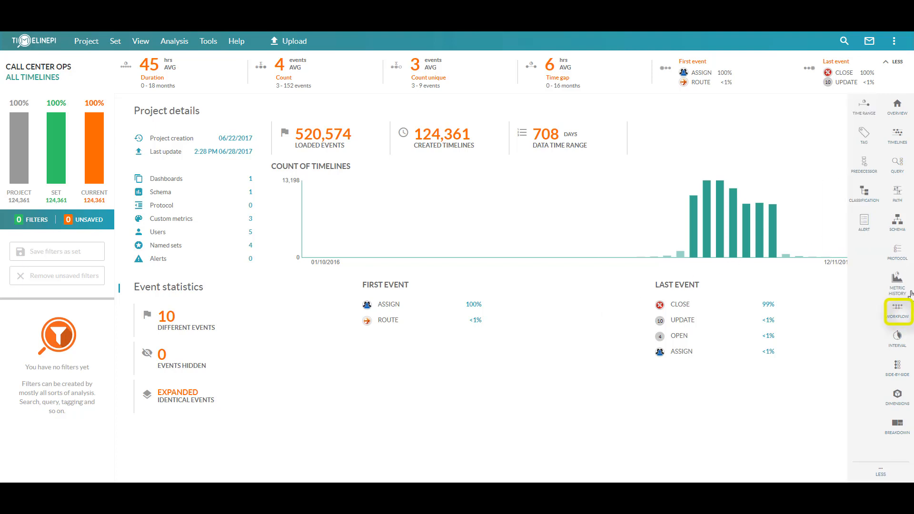
Open the workflow analysis for Call Center Ops, review the Call Queue's workflow definition down to its exception rules, and show its metrics.
{"action": "left_click", "coordinate": [900, 307]}
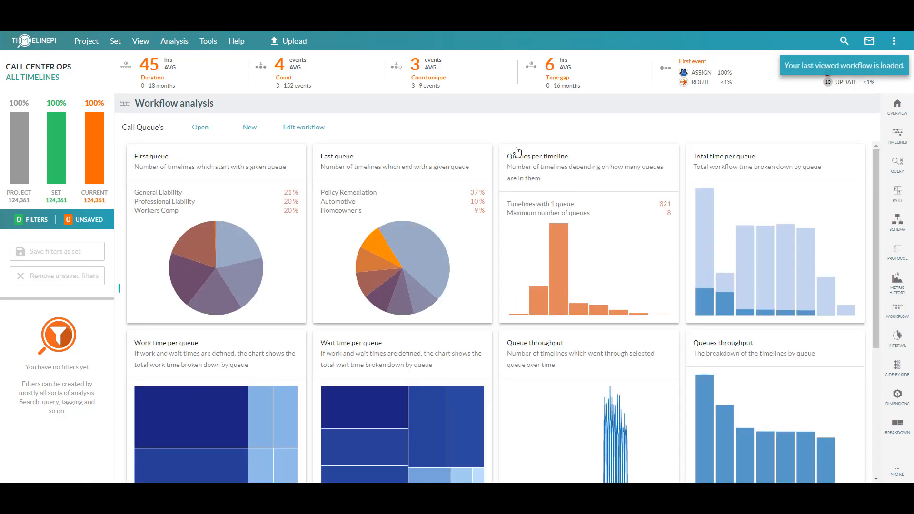
{"action": "left_click", "coordinate": [314, 126]}
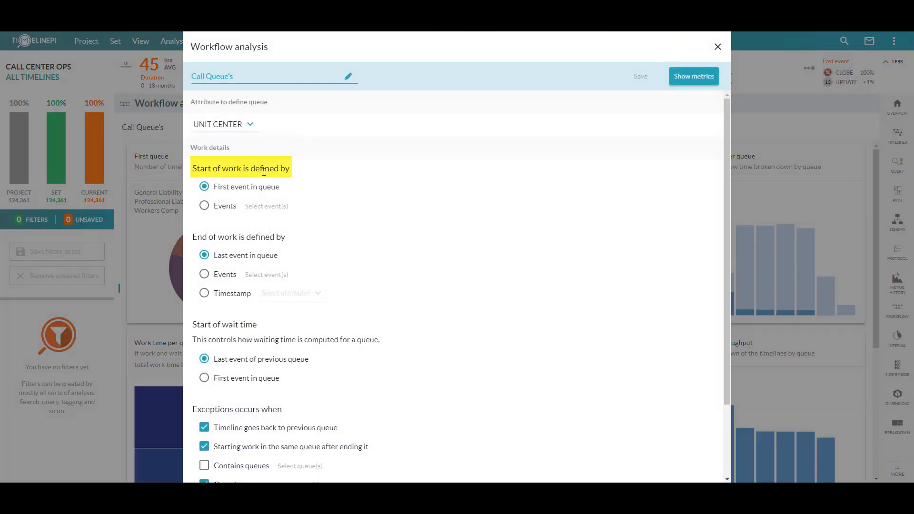
{"action": "scroll", "coordinate": [248, 164], "scroll_direction": "down", "scroll_amount": 1}
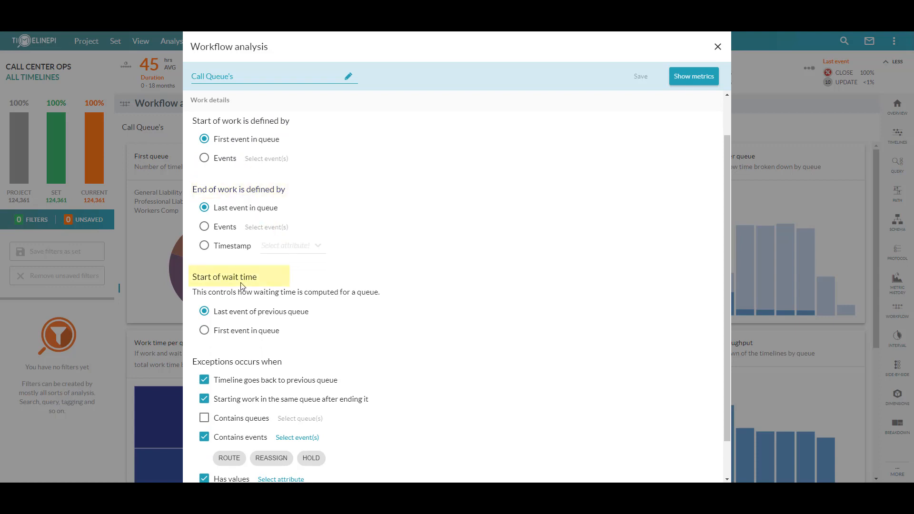
{"action": "scroll", "coordinate": [241, 300], "scroll_direction": "down", "scroll_amount": 1}
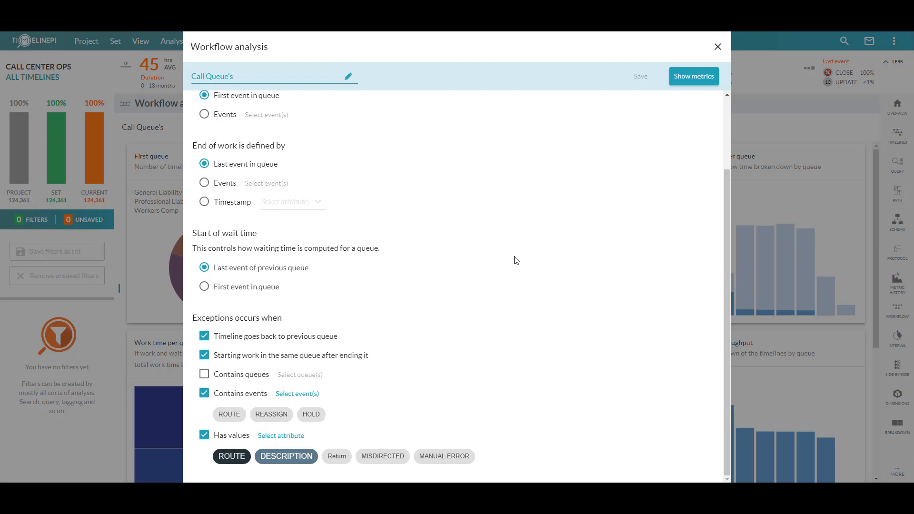
{"action": "left_click", "coordinate": [702, 79]}
{"action": "left_click", "coordinate": [702, 78]}
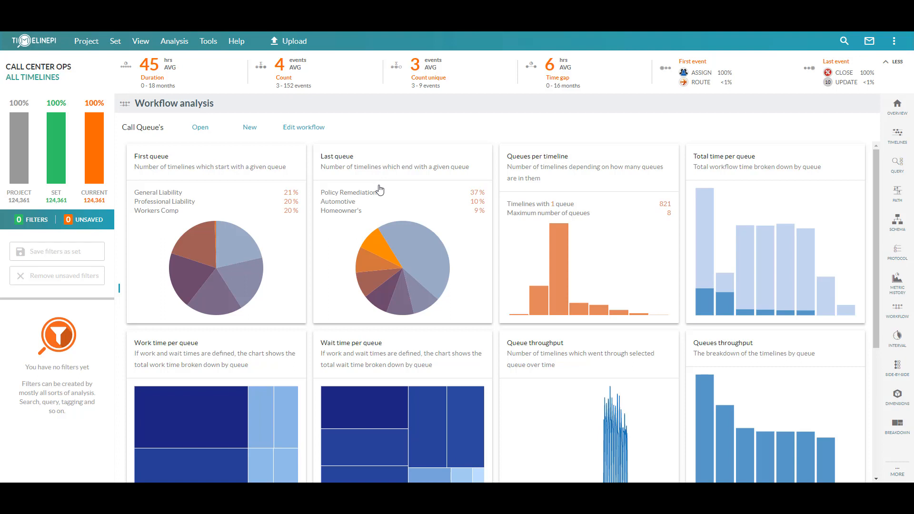
Examine the First queue chart in detail and review the remaining workflow charts, including Number of exceptions and Queues per timeline.
{"action": "left_click", "coordinate": [235, 188]}
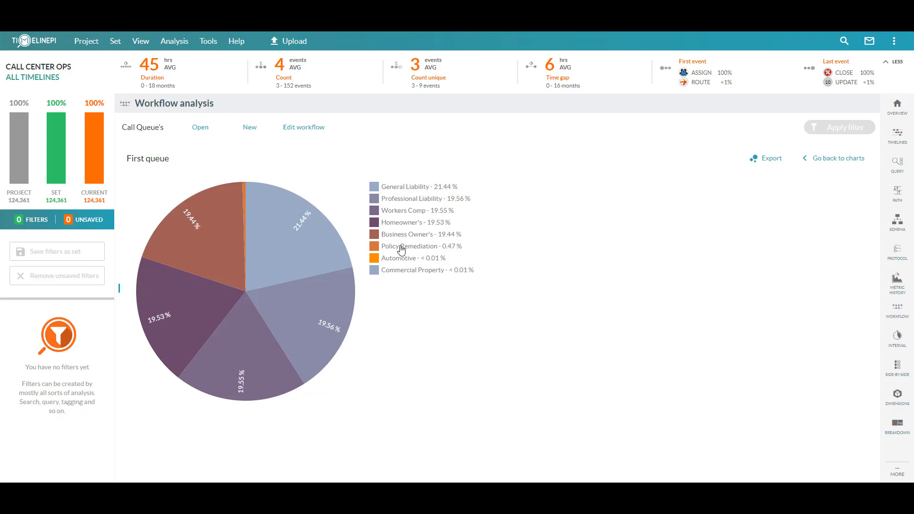
{"action": "left_click", "coordinate": [825, 161]}
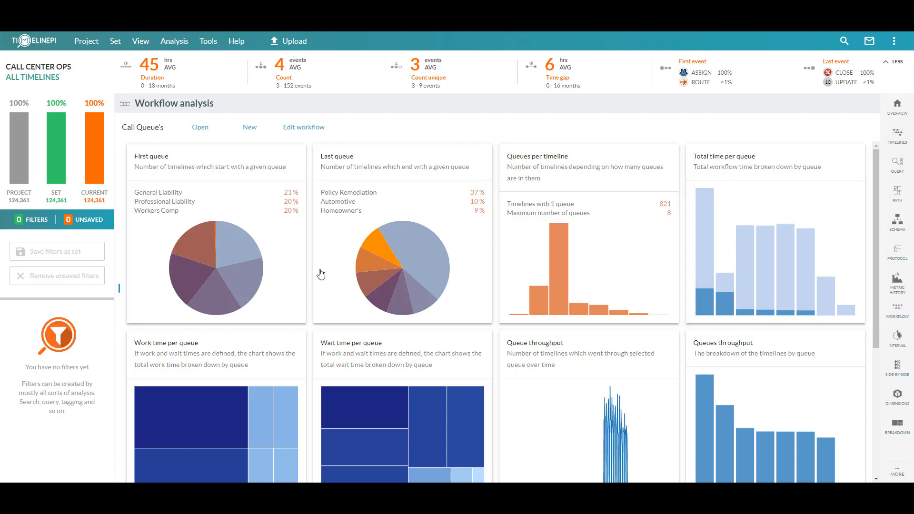
{"action": "scroll", "coordinate": [268, 293], "scroll_direction": "down", "scroll_amount": 2}
{"action": "scroll", "coordinate": [267, 292], "scroll_direction": "down", "scroll_amount": 1}
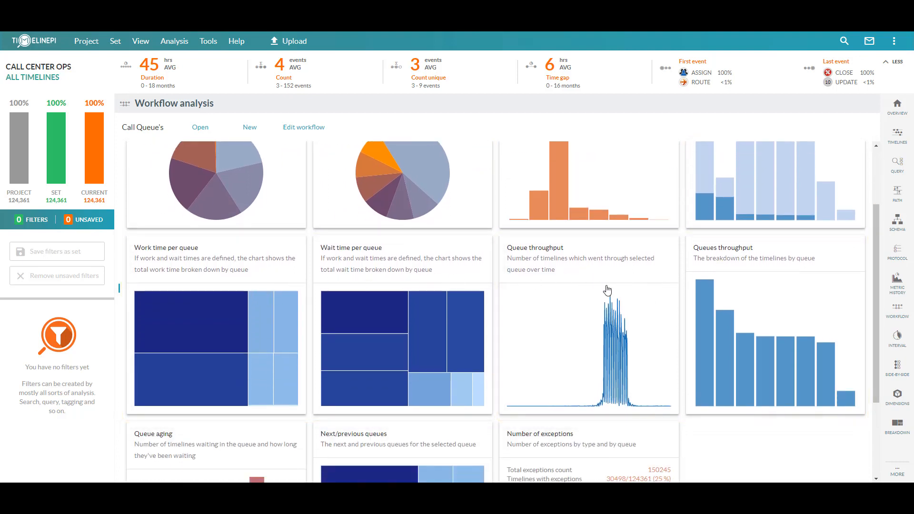
{"action": "scroll", "coordinate": [535, 285], "scroll_direction": "down", "scroll_amount": 4}
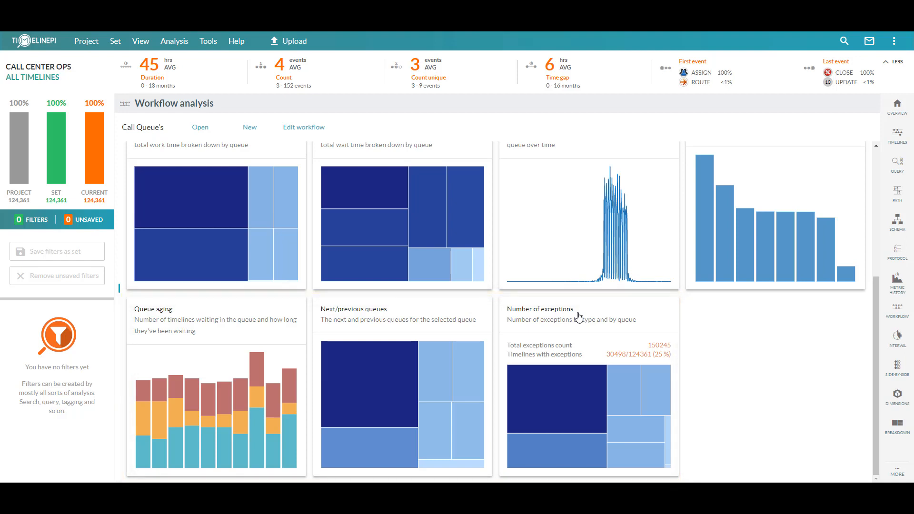
{"action": "scroll", "coordinate": [579, 316], "scroll_direction": "up", "scroll_amount": 5}
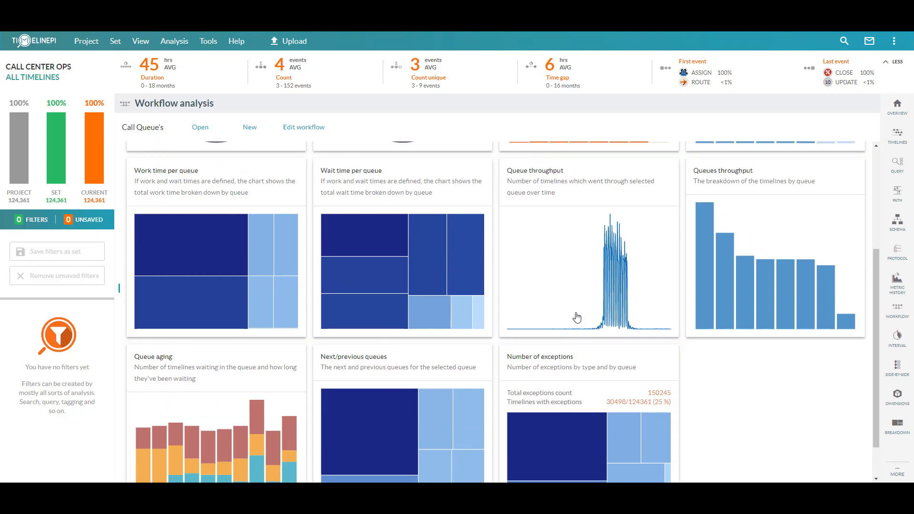
{"action": "scroll", "coordinate": [576, 317], "scroll_direction": "up", "scroll_amount": 1}
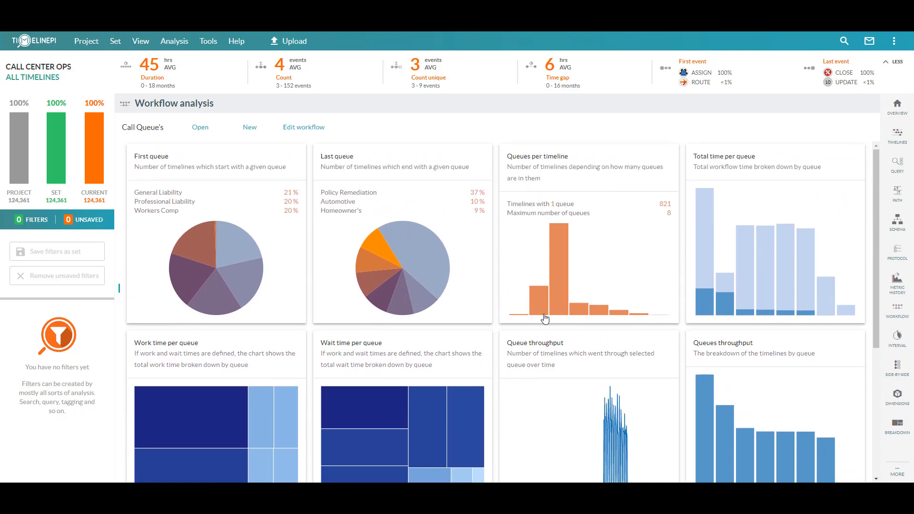
{"action": "mouse_move", "coordinate": [545, 316]}
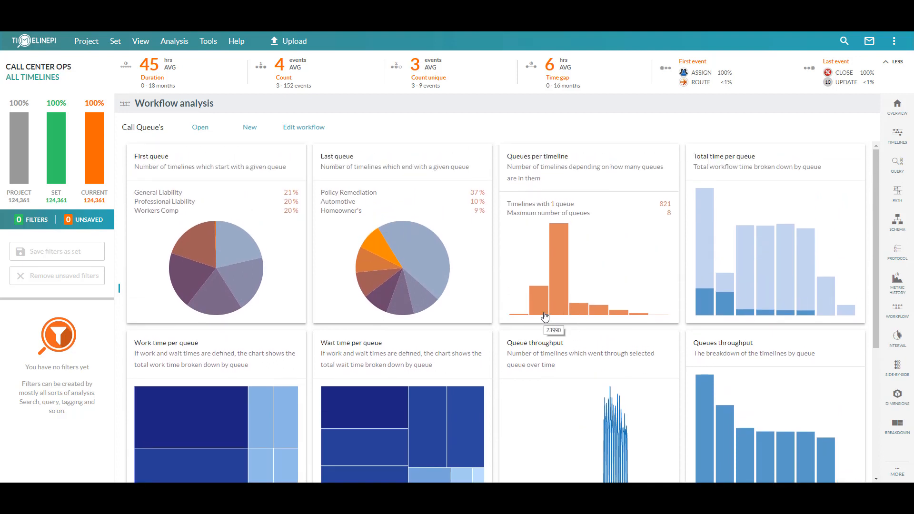